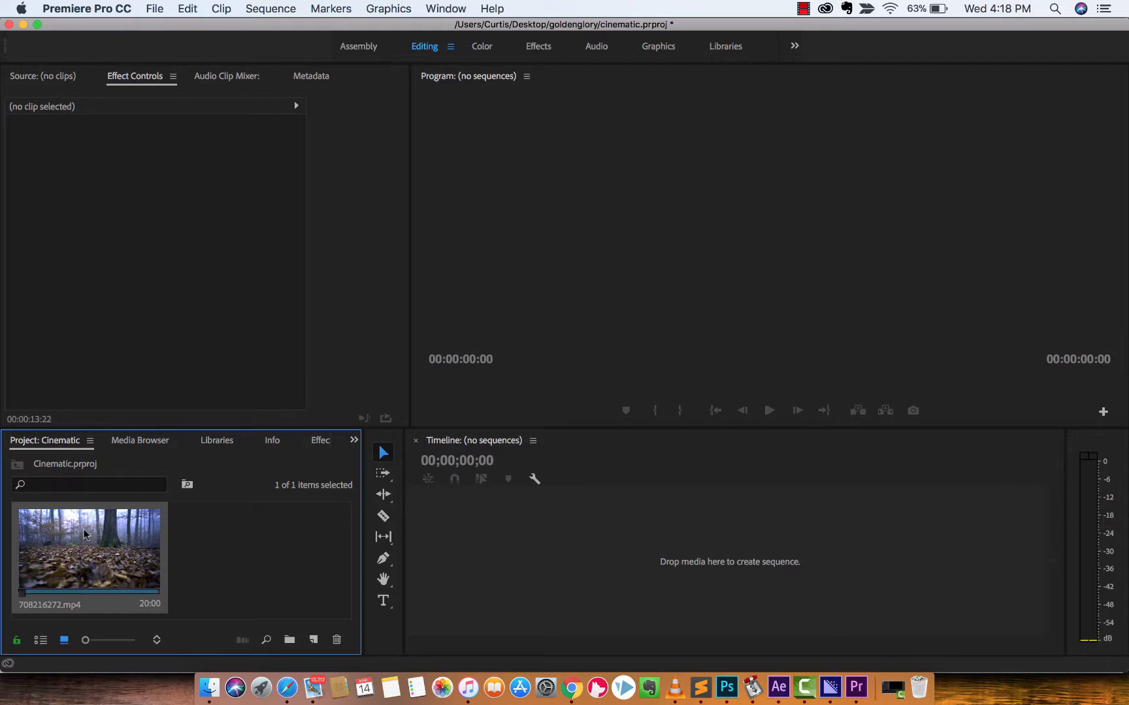
Create a sequence from the 708216272.mp4 clip, and mute audio track A1 after previewing the opening seconds.
left_click_drag(84, 529, 487, 528)
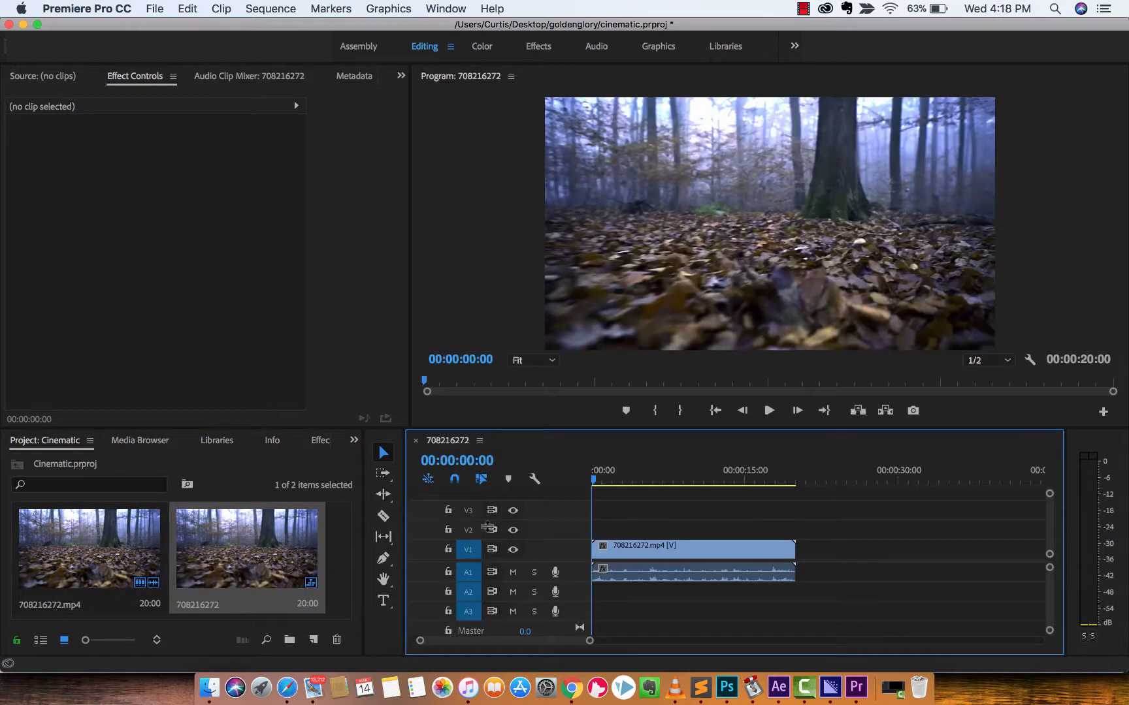
key("space")
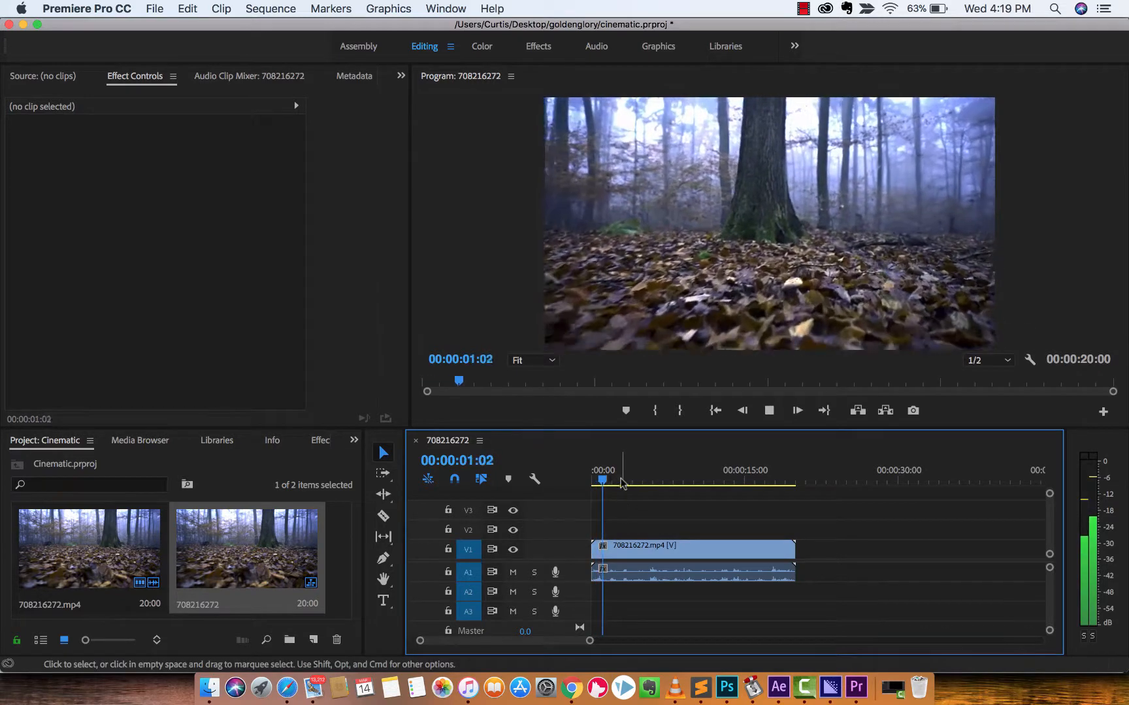
key("space")
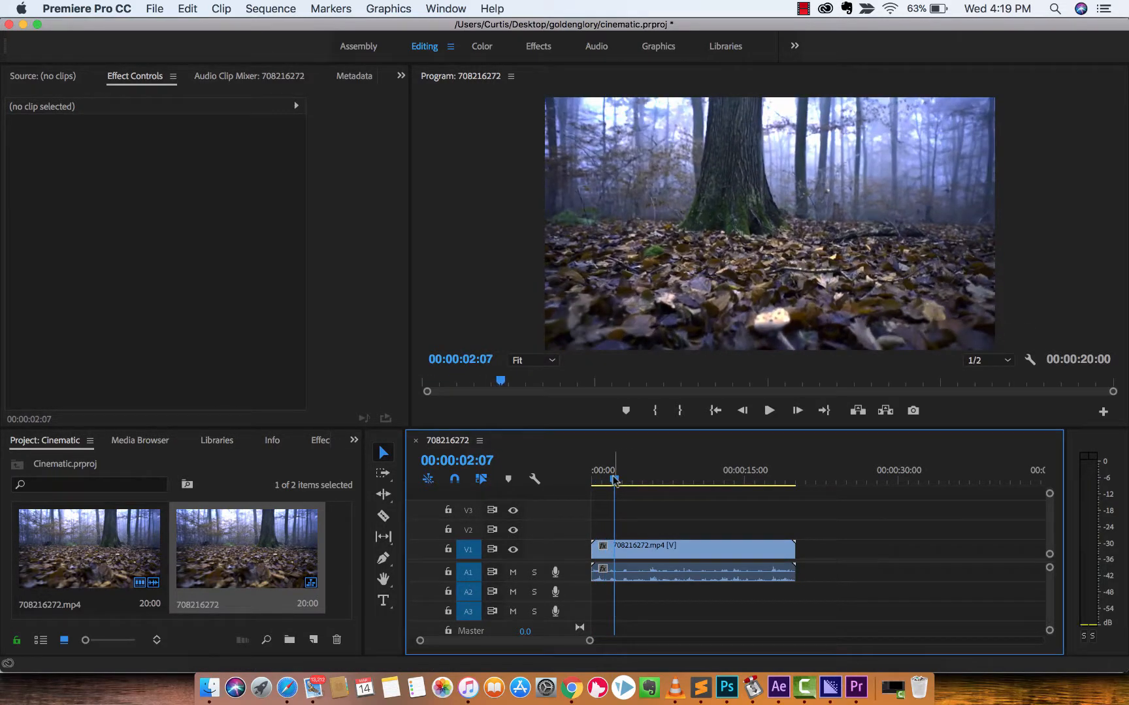
key("Home")
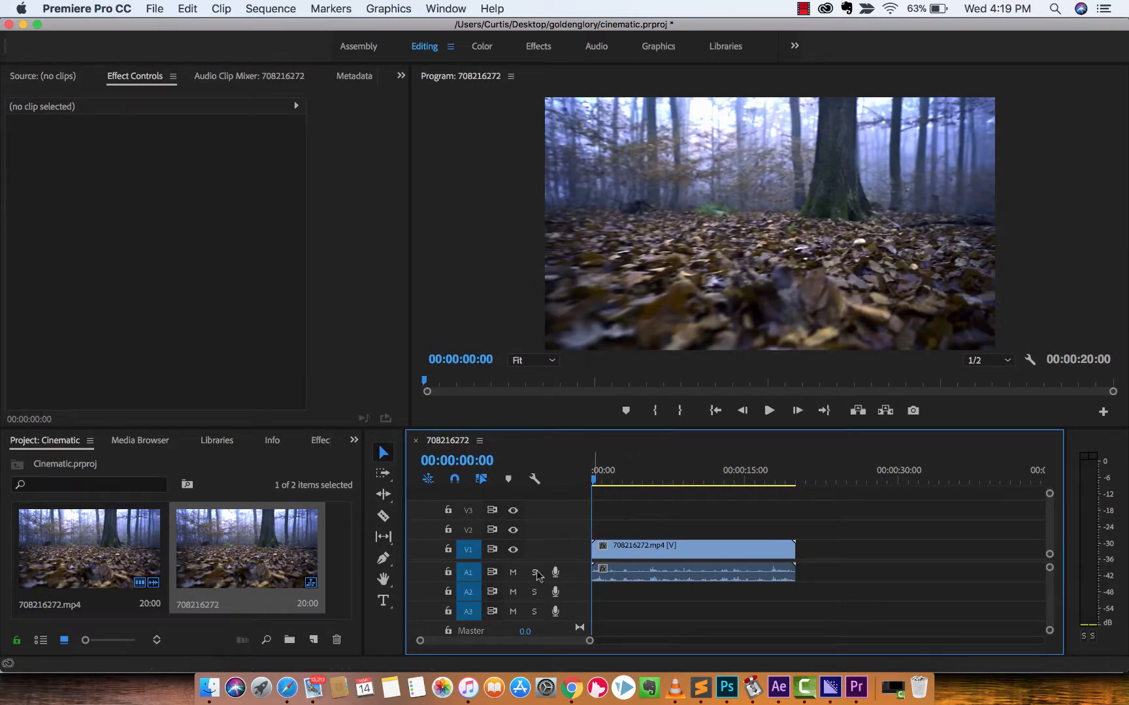
left_click(513, 572)
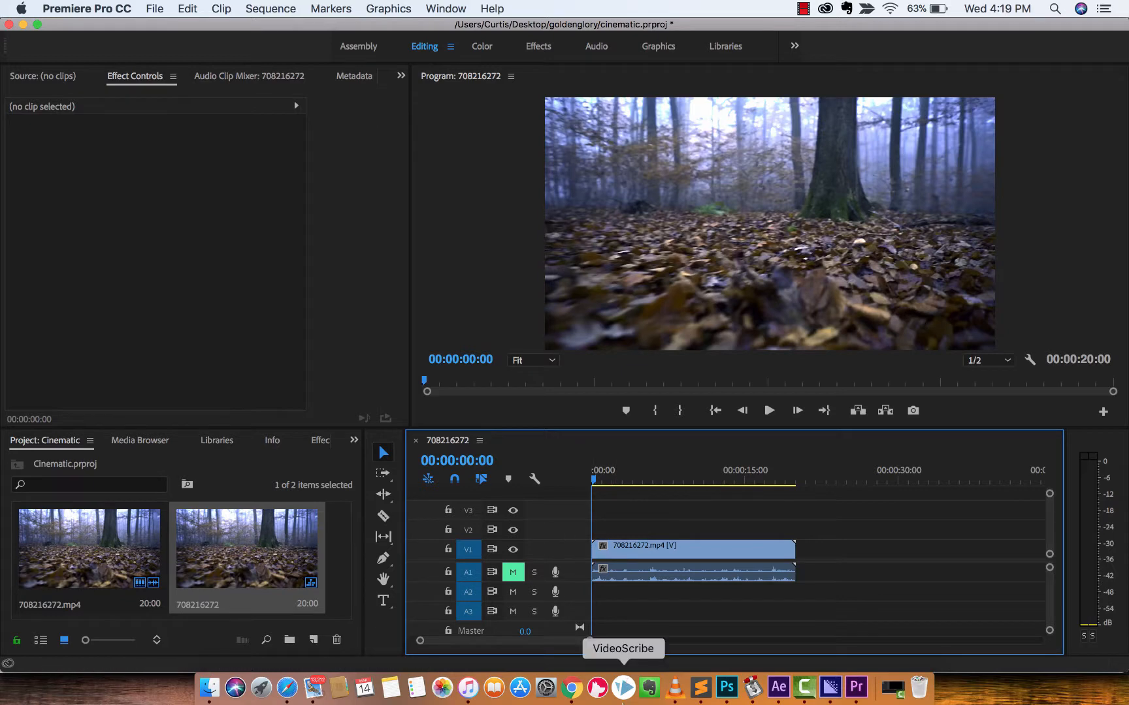
Switch to Chrome to look over the Pexels source page of the forest video, and return to Premiere Pro.
left_click(570, 696)
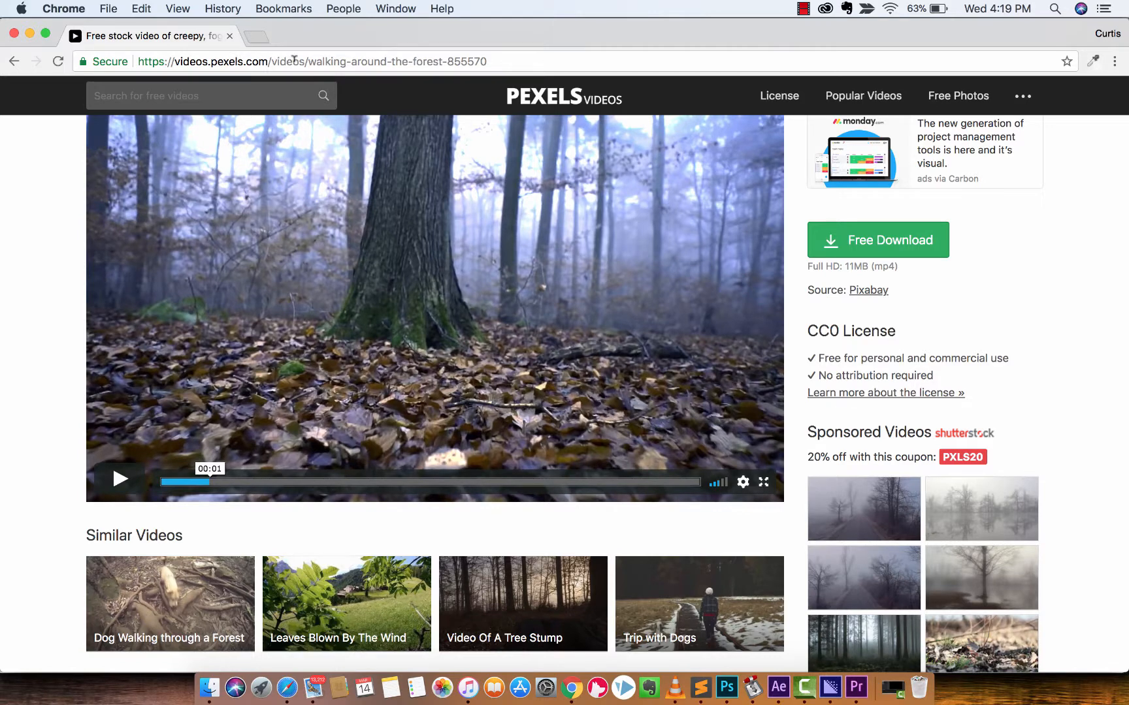
scroll(81, 209, "up", 1)
scroll(81, 208, "down", 2)
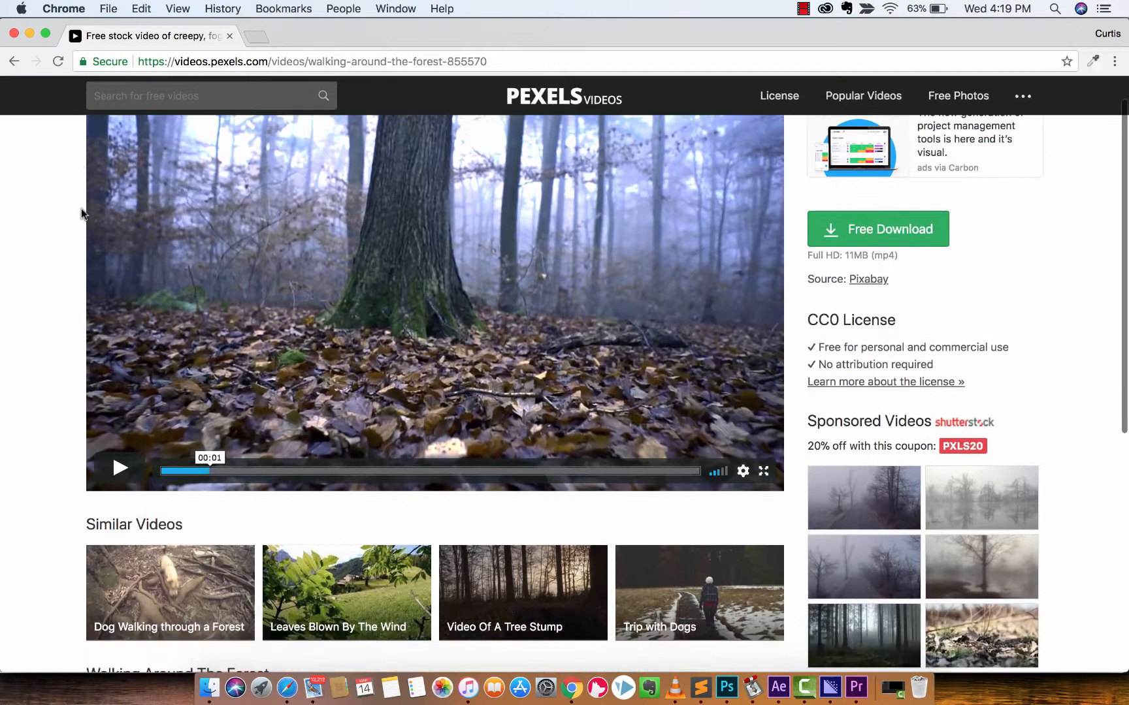
left_click(312, 59)
key("super+c")
left_click(3, 291)
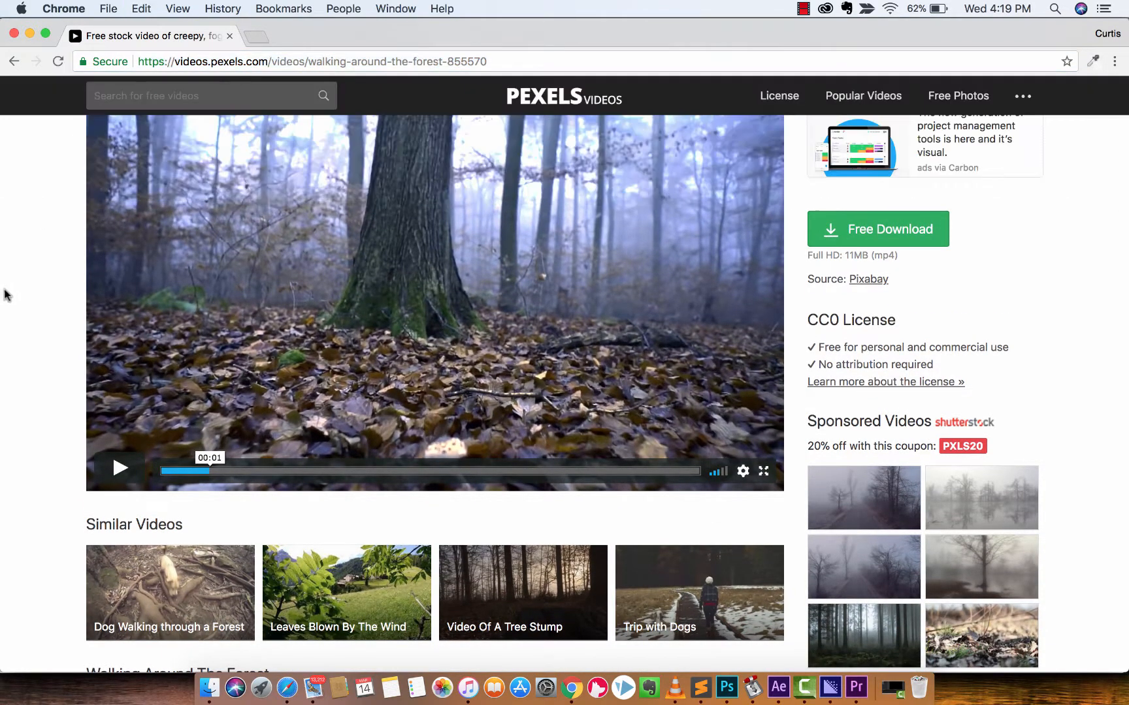
scroll(108, 450, "down", 5)
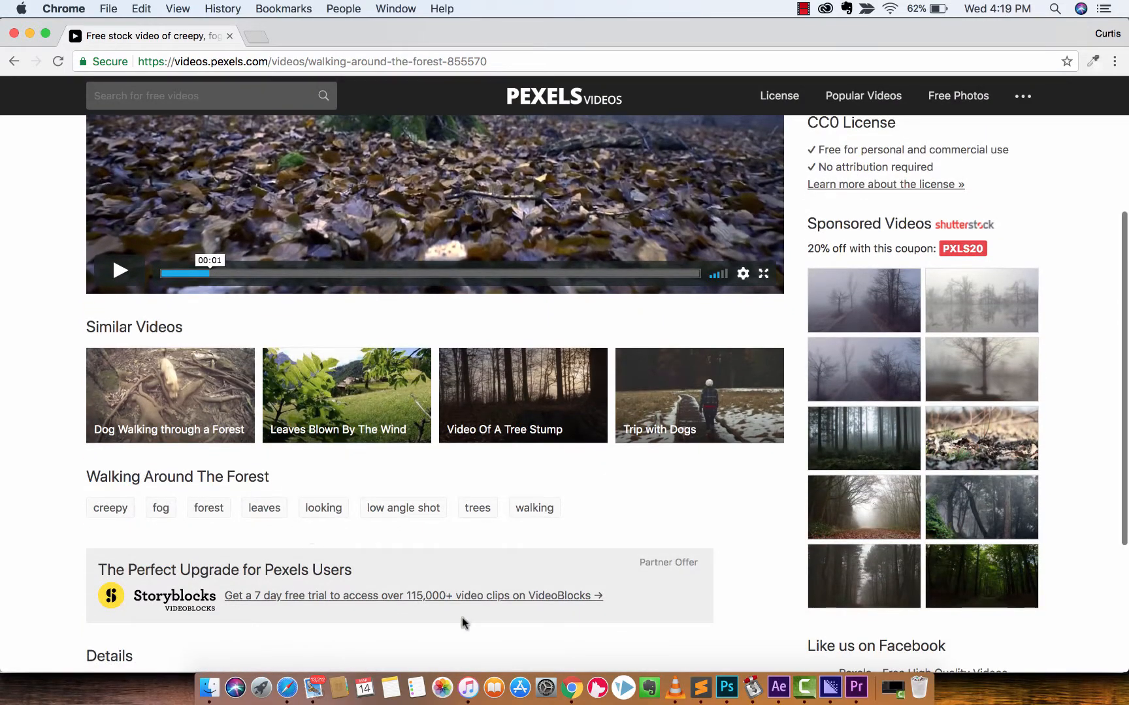
left_click(856, 687)
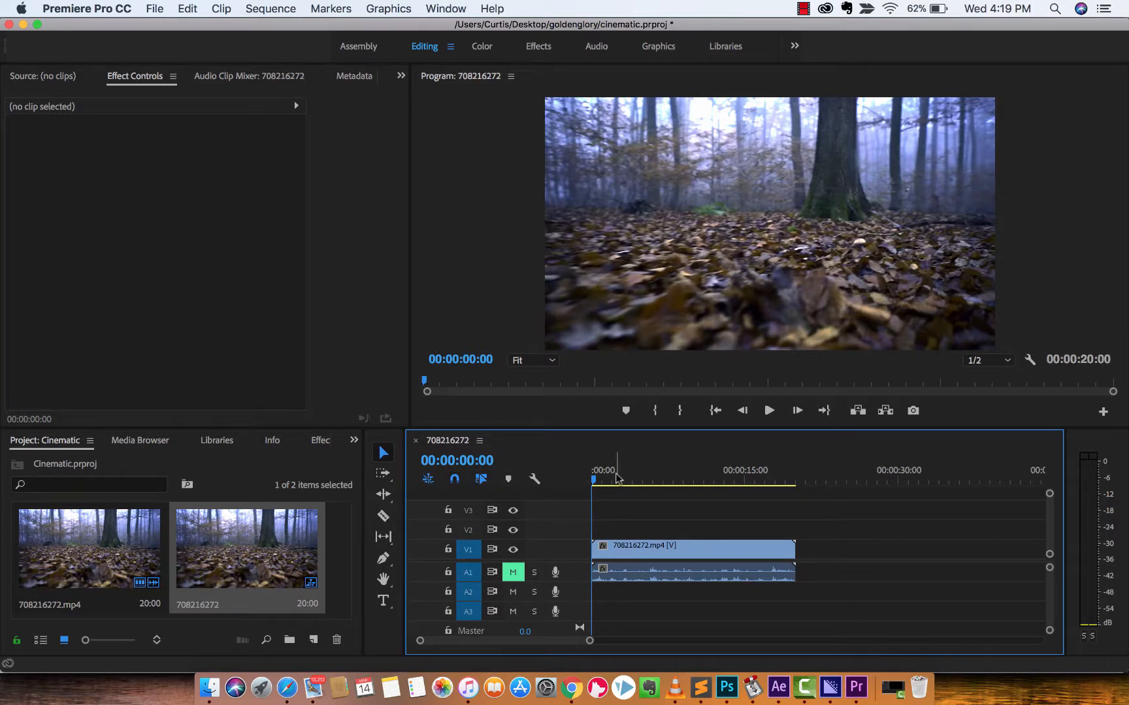
Bring up the effects library and search it for "lumetri".
key("shift+8")
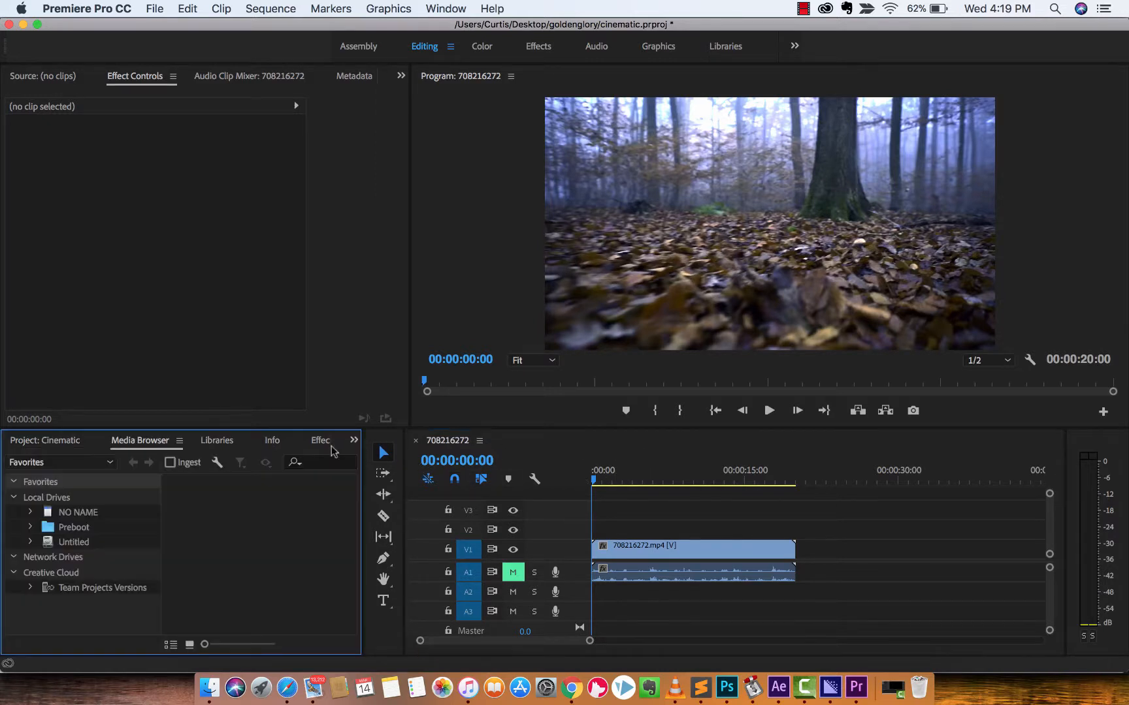
left_click(77, 443)
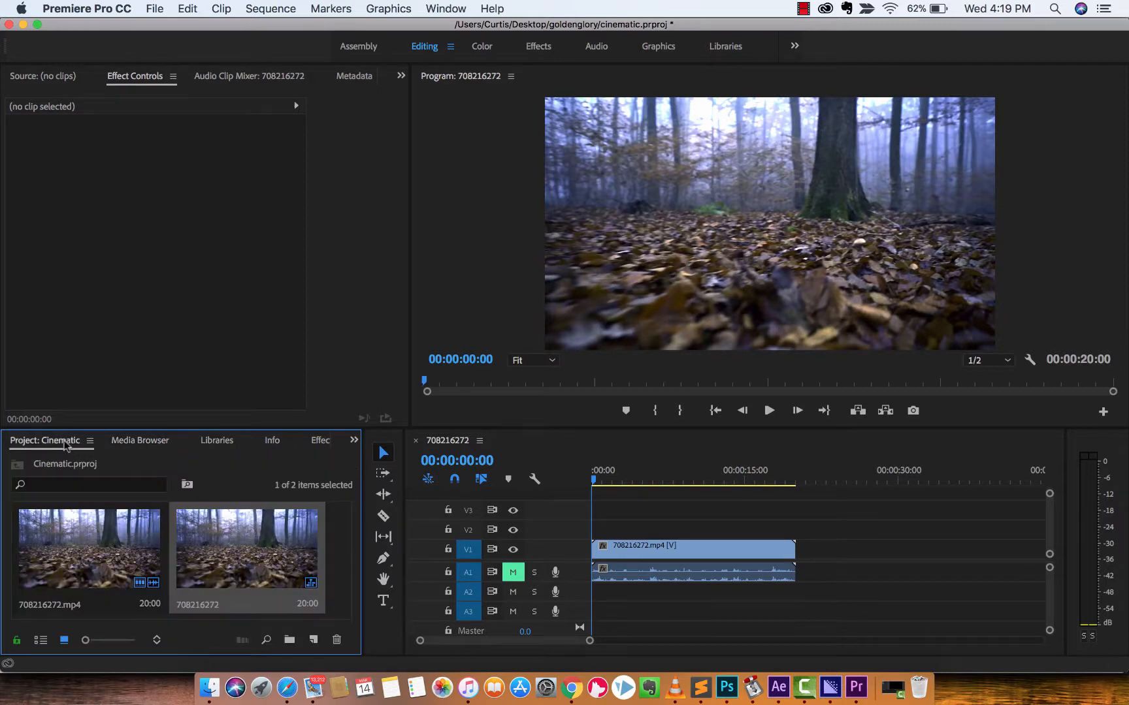
left_click(447, 8)
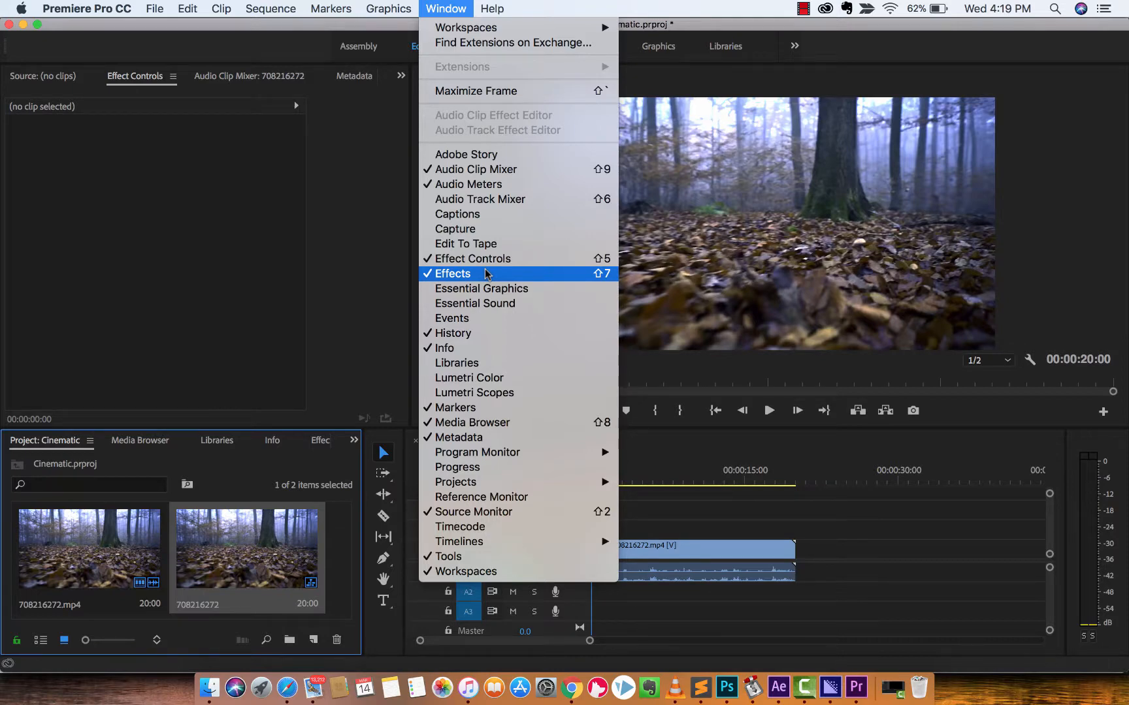
left_click(198, 33)
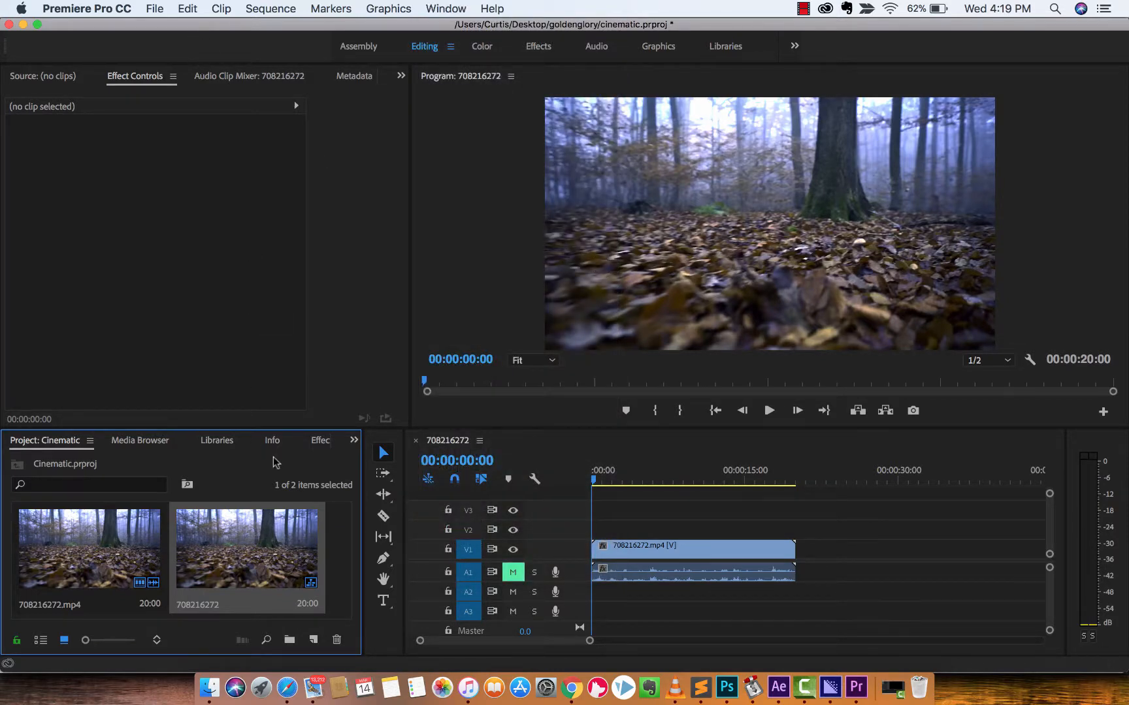
scroll(307, 448, "down", 1)
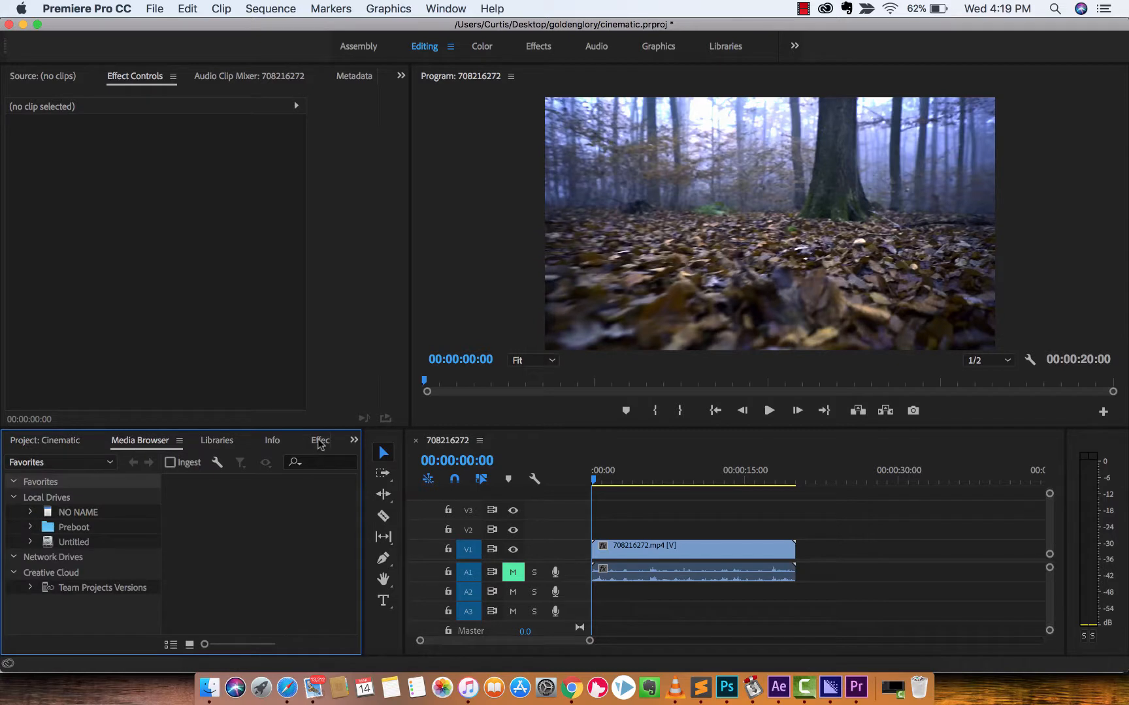
scroll(320, 442, "down", 3)
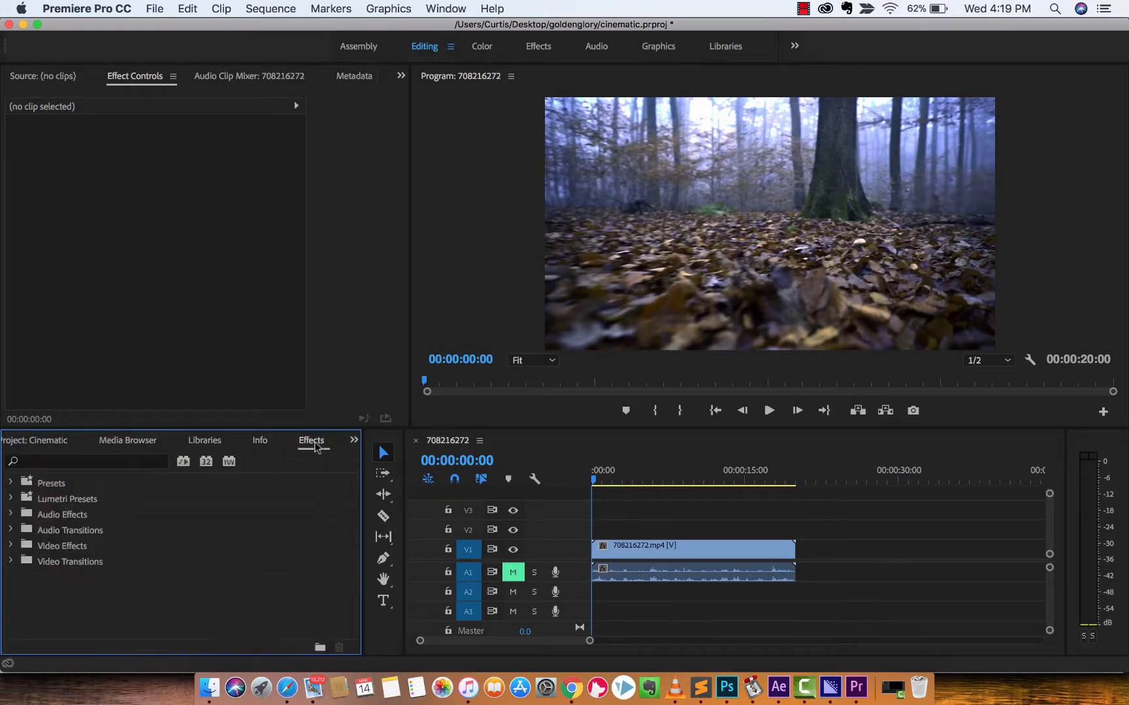
left_click(316, 447)
left_click(92, 463)
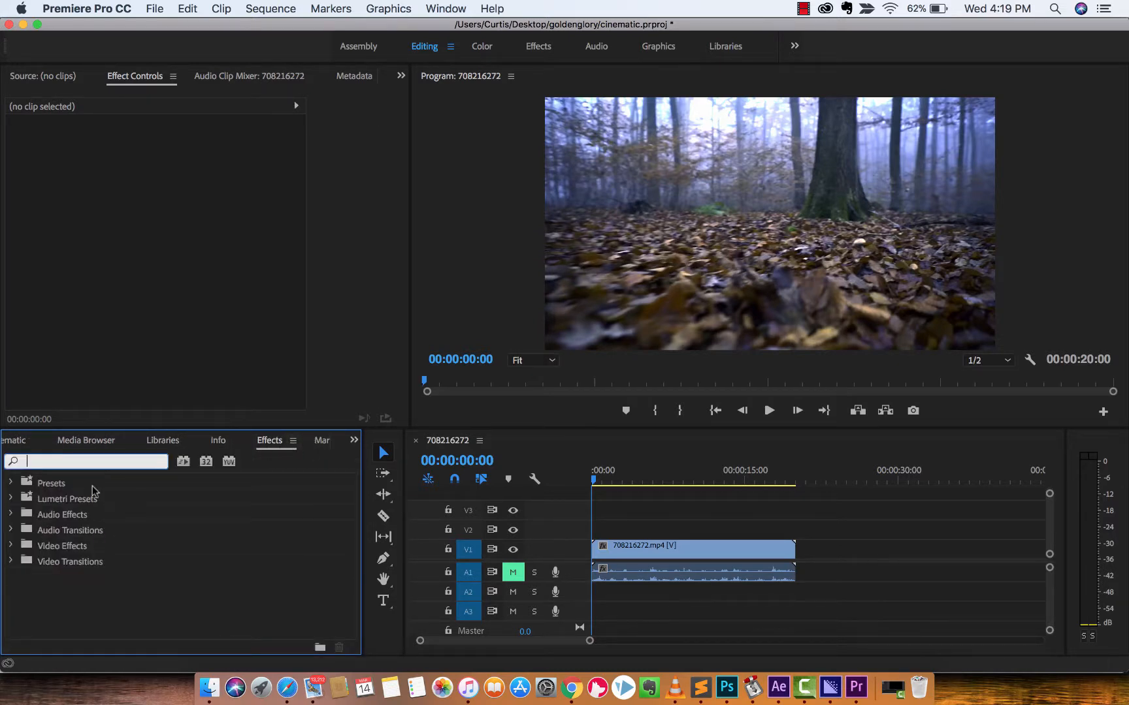
type("lumetri")
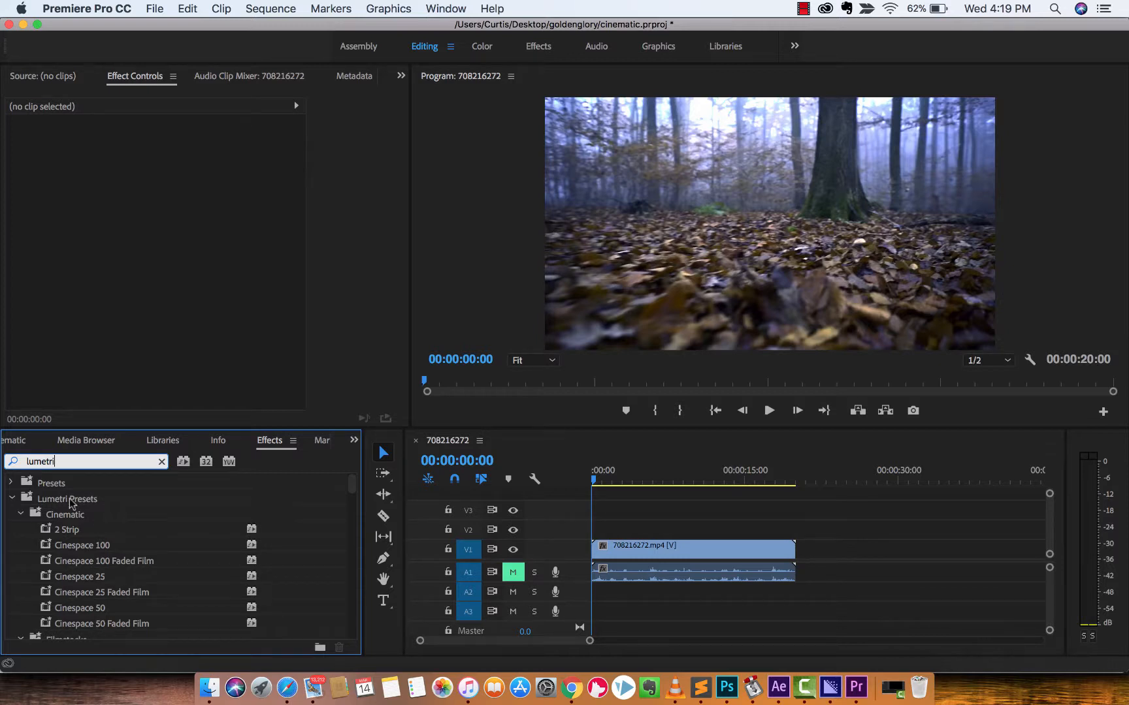
Try the SL Blue Cold (Arri Alexa) Lumetri preset on the forest clip, scrub through the result, and undo the preset.
scroll(52, 522, "down", 2)
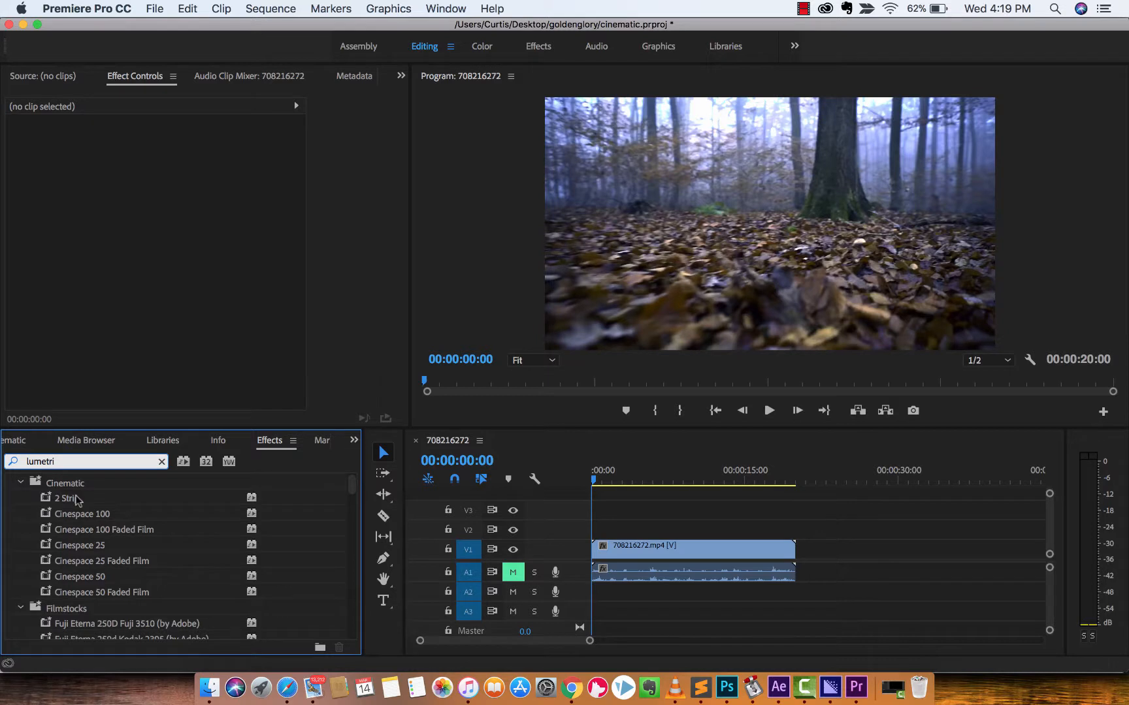
scroll(77, 500, "up", 1)
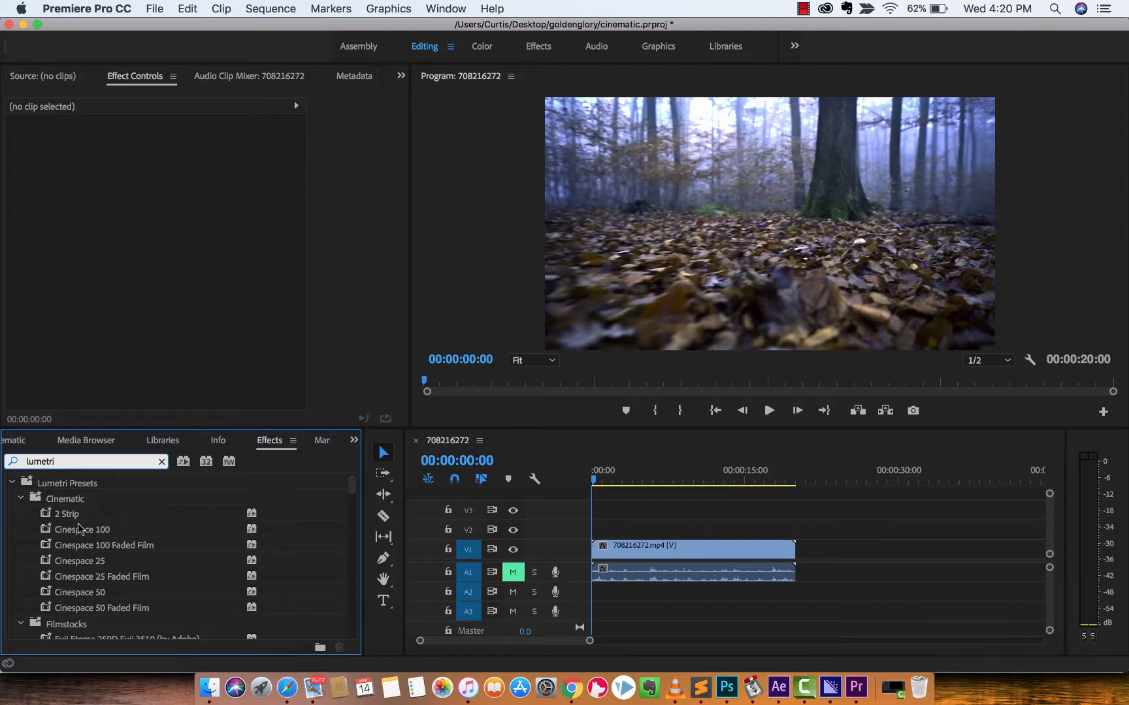
scroll(78, 529, "down", 6)
mouse_move(79, 552)
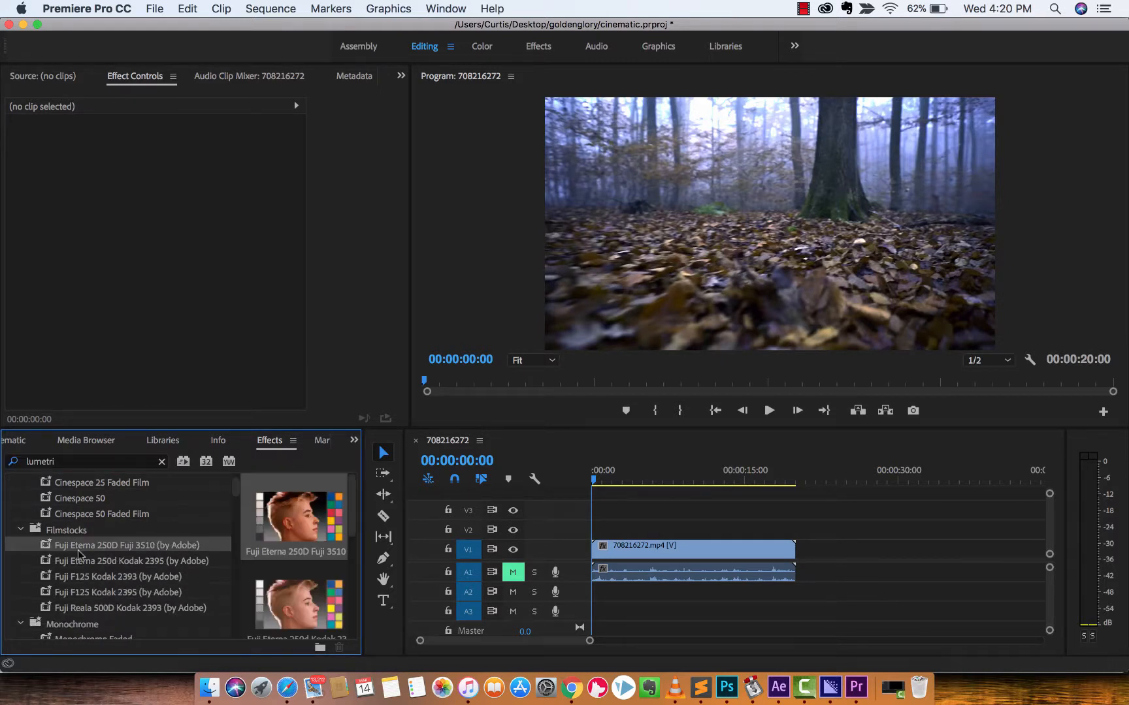
scroll(84, 565, "down", 2)
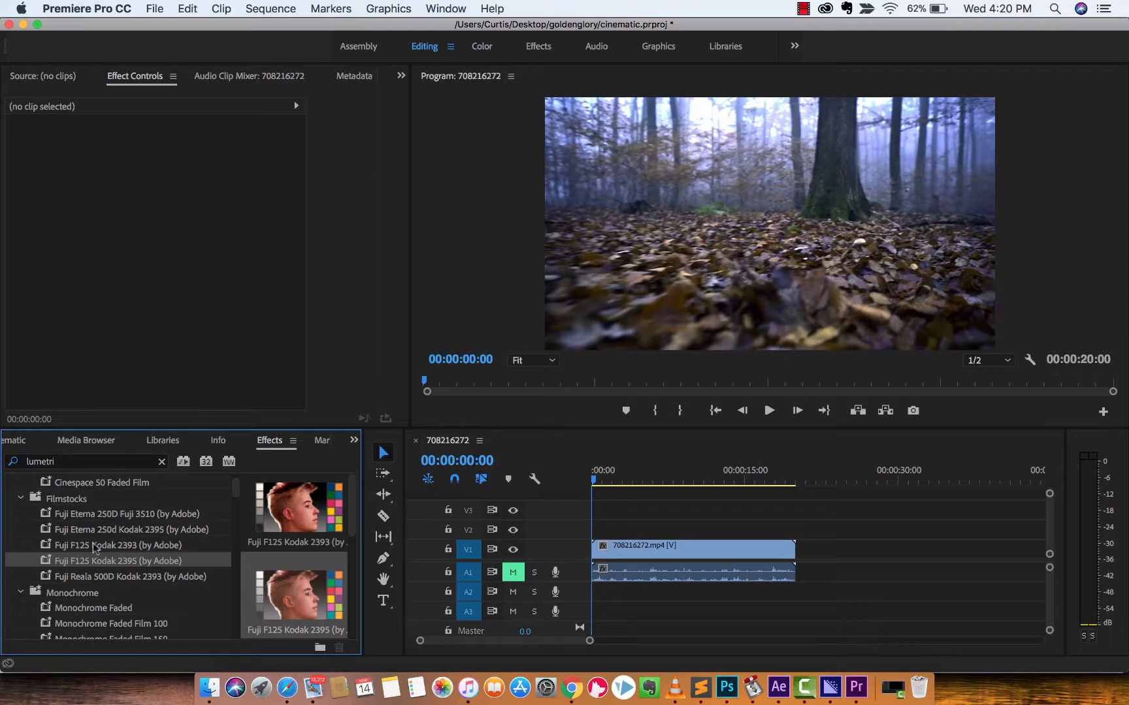
scroll(95, 548, "down", 5)
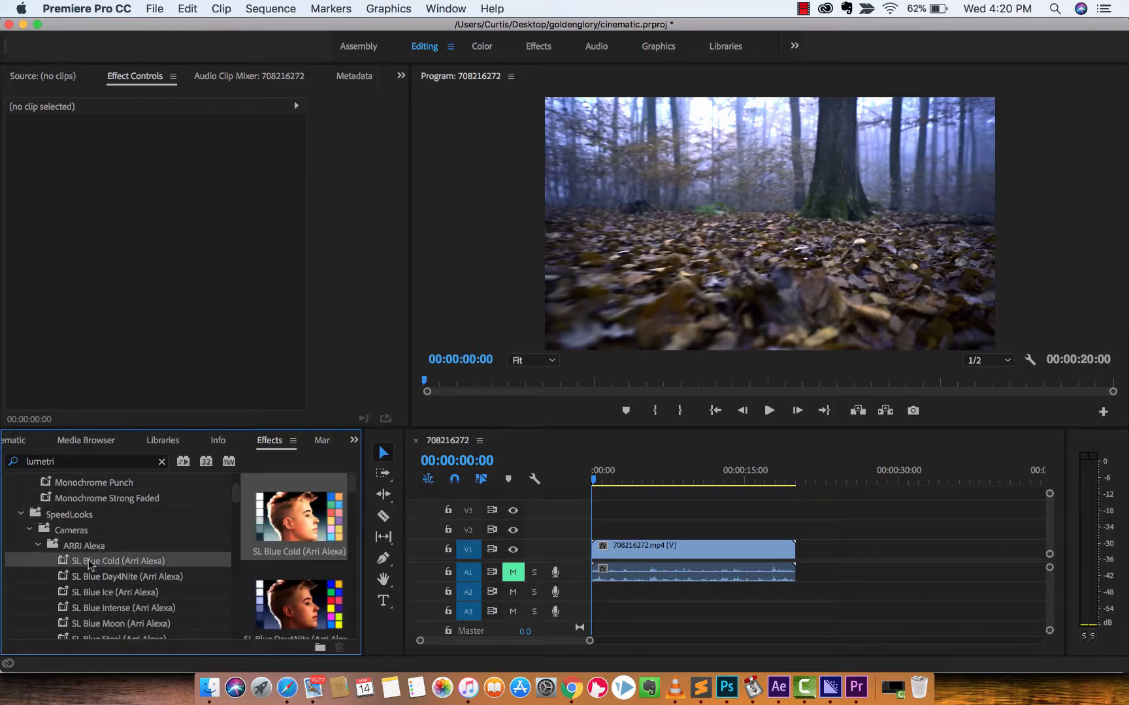
left_click_drag(90, 566, 680, 552)
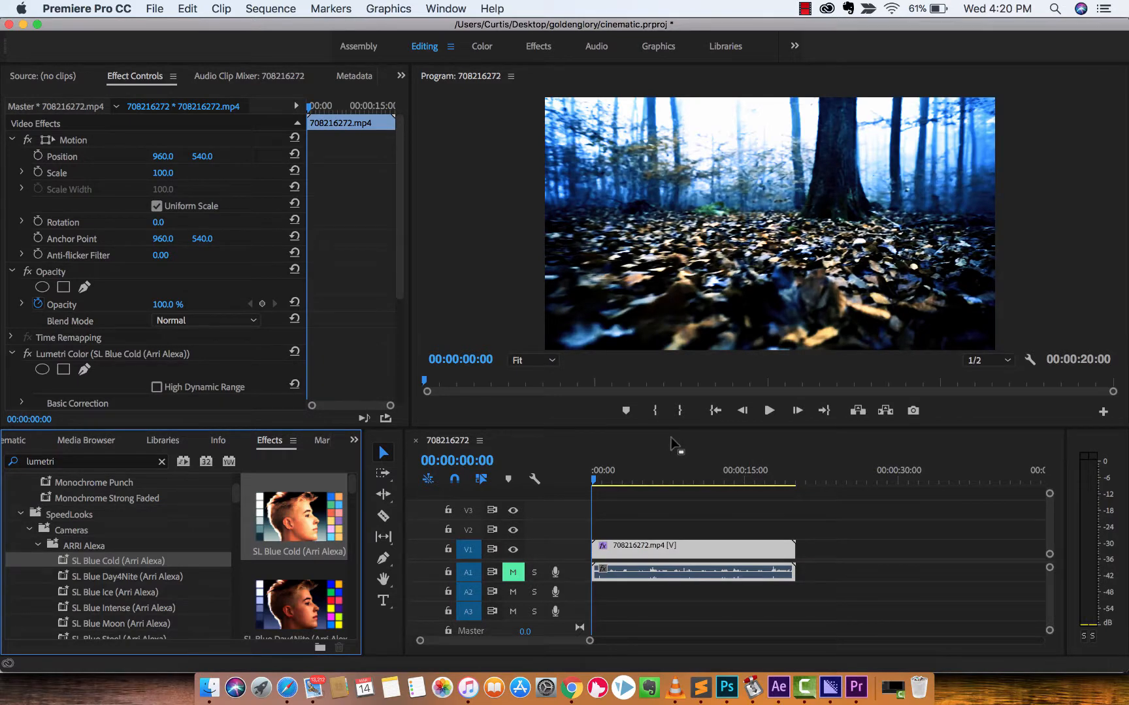
left_click_drag(601, 476, 651, 478)
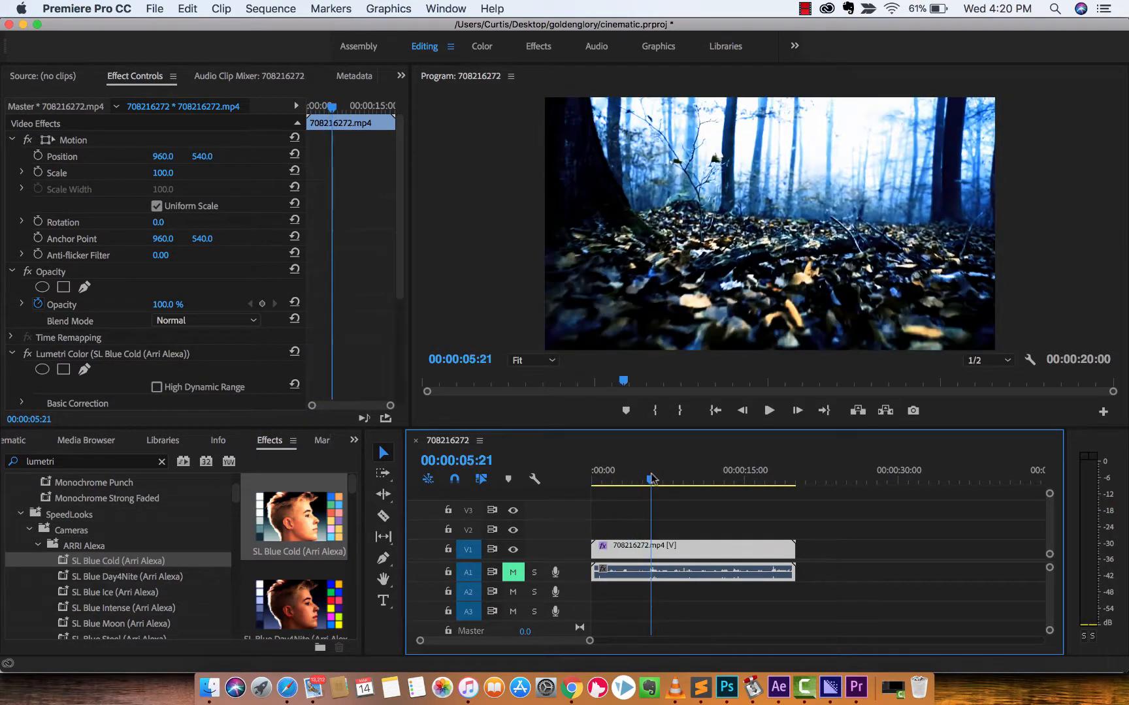
key("ctrl+z")
Collapse the SpeedLooks and Technical preset folders and apply the Lumetri Color effect to the forest clip on V1.
left_click(29, 531)
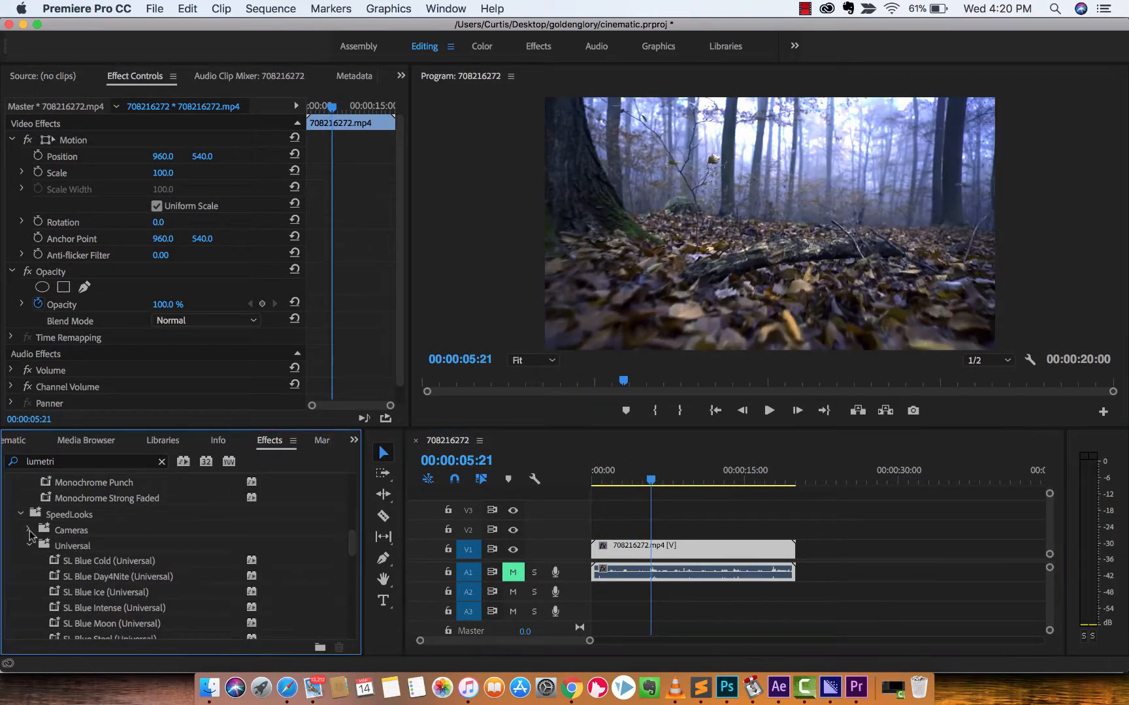
left_click(21, 515)
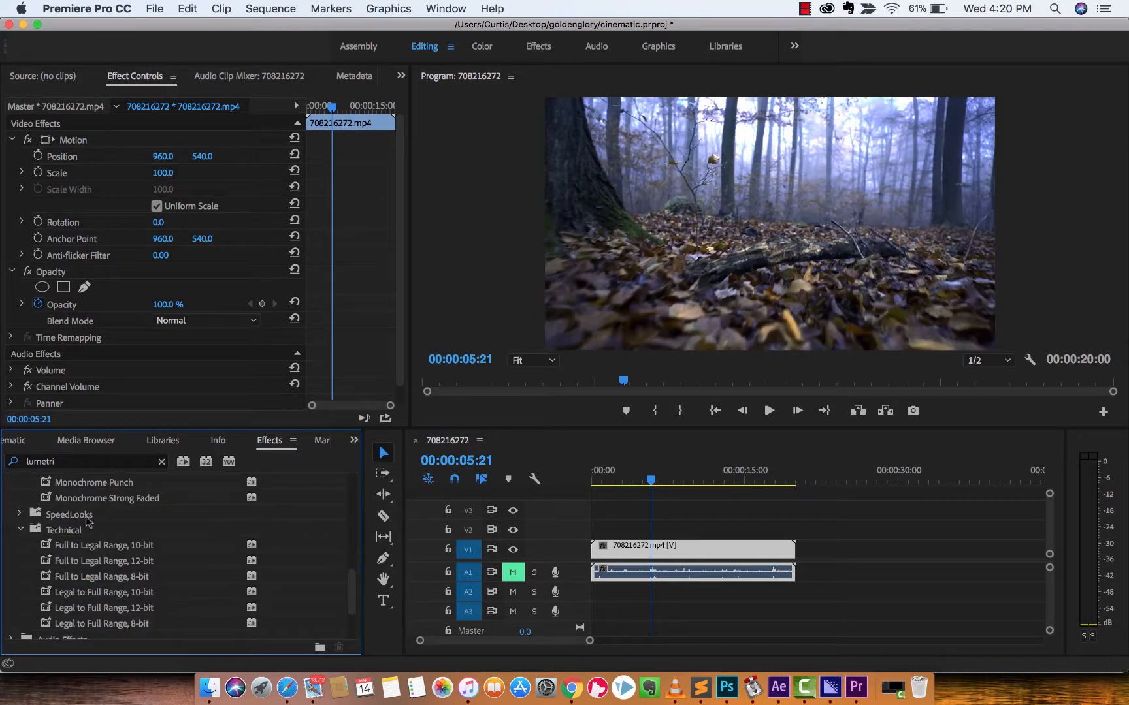
left_click(21, 529)
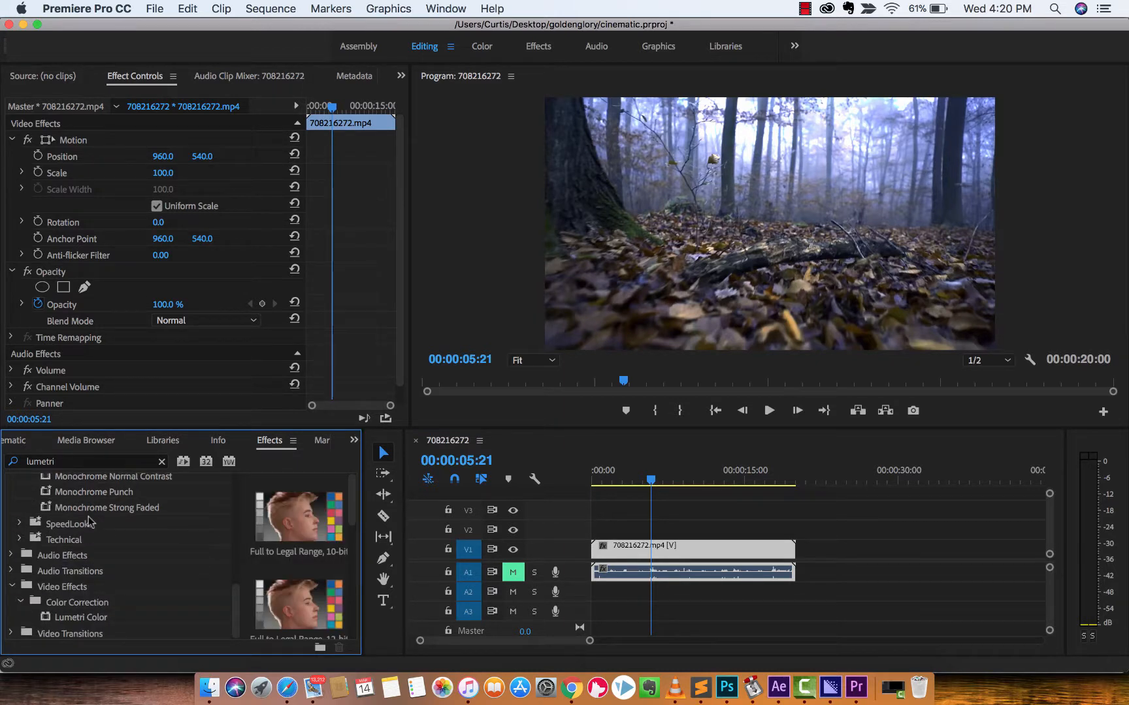
left_click(74, 617)
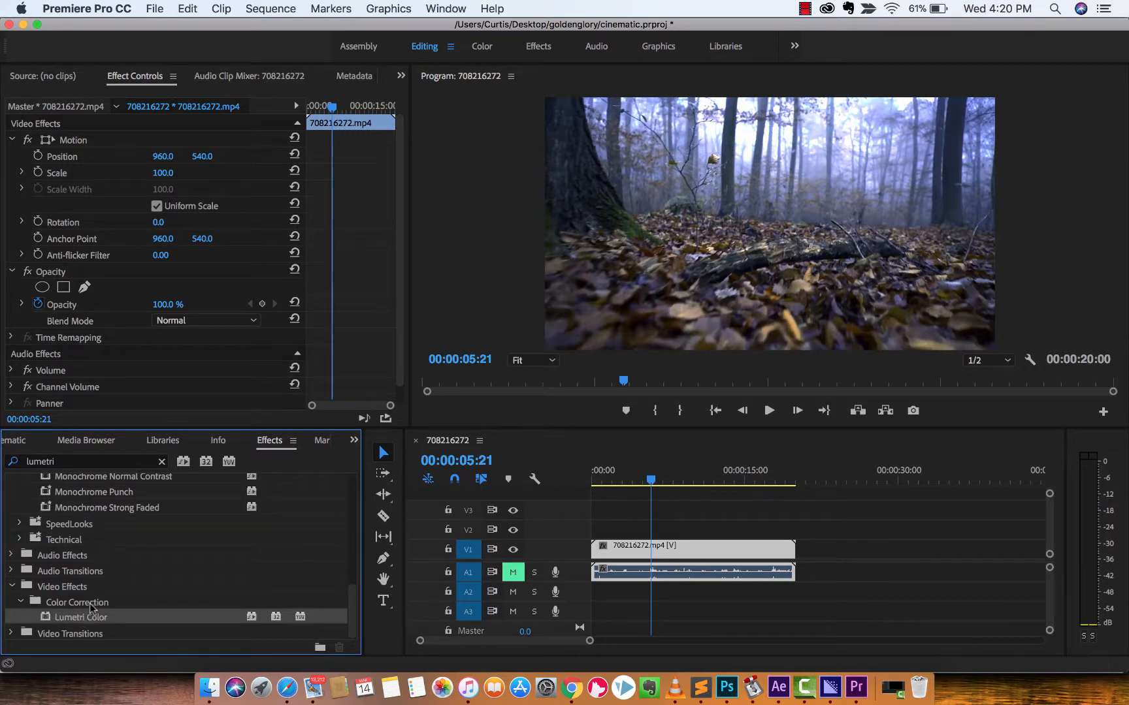
left_click_drag(80, 621, 634, 550)
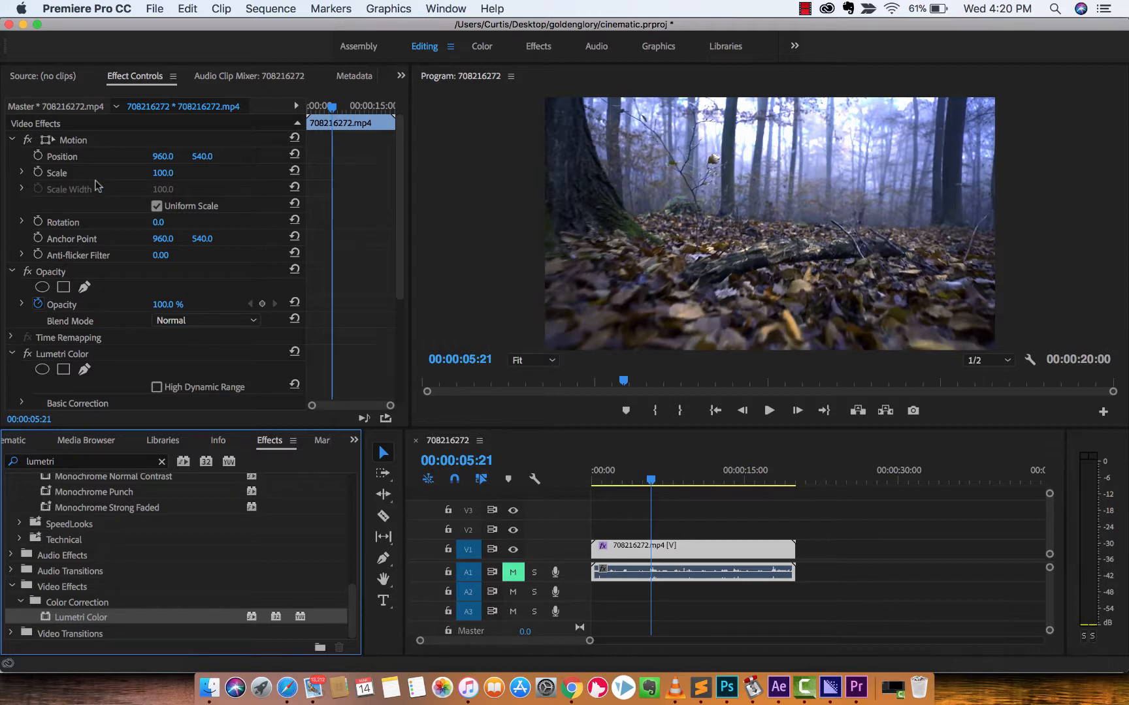
Collapse the Motion and Opacity settings in the clip's effect controls, leaving the Lumetri Color sections expanded.
left_click(130, 81)
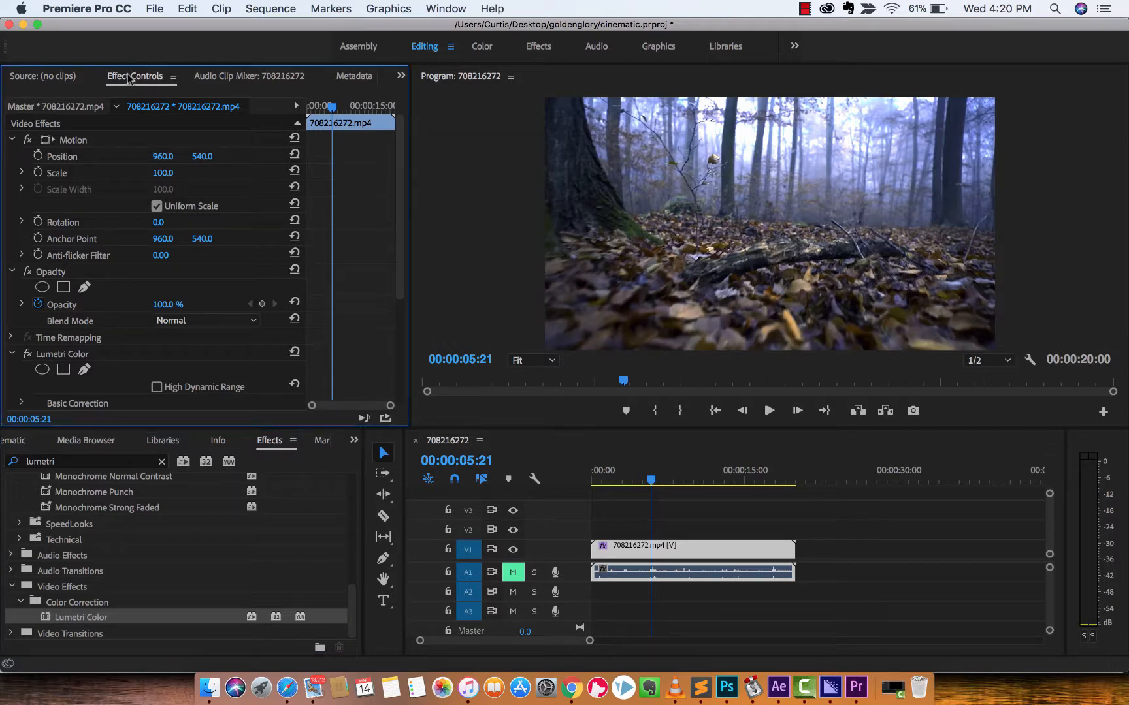
left_click(443, 8)
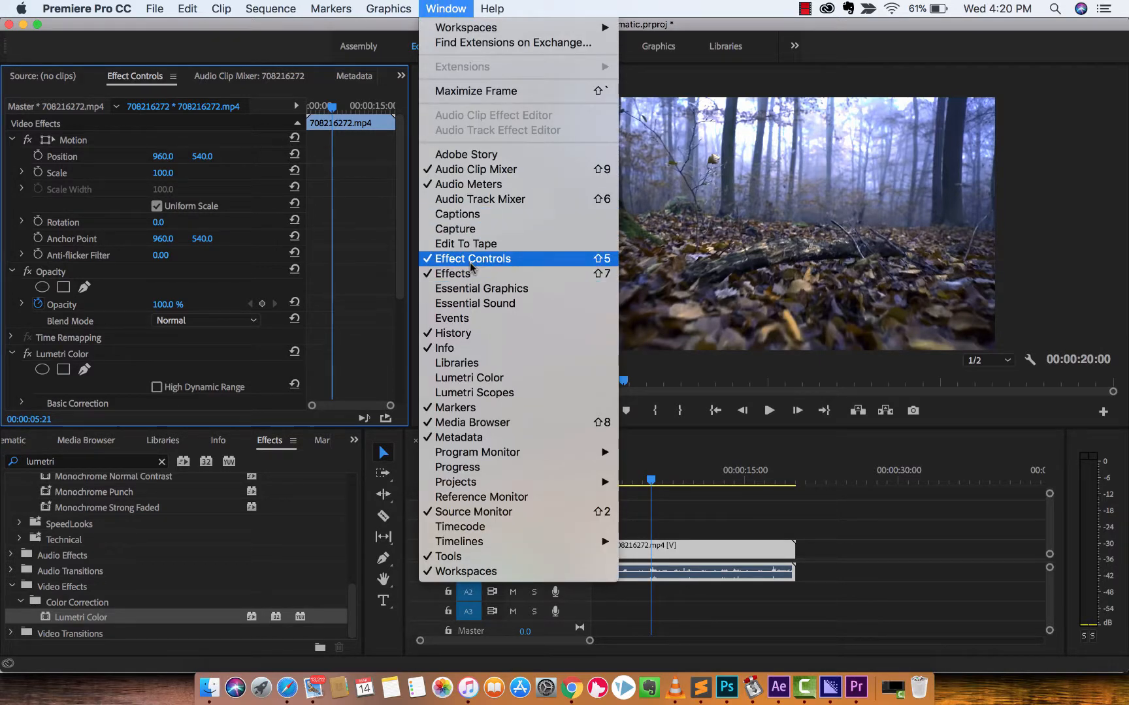
left_click(443, 5)
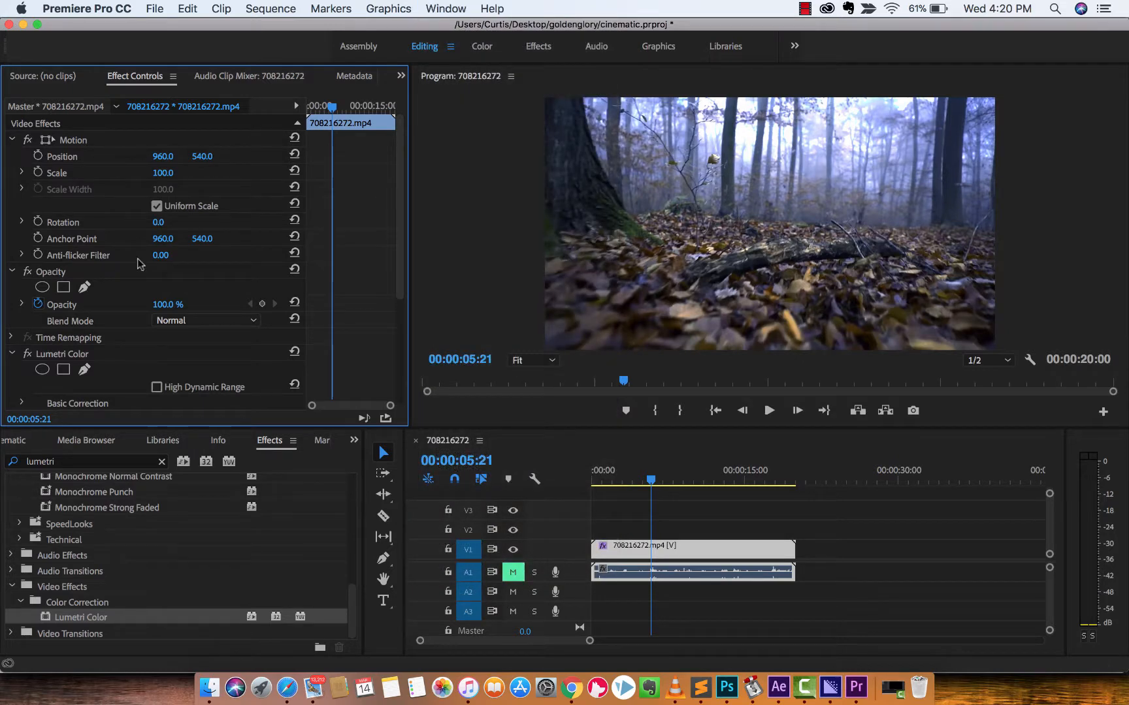
left_click(11, 140)
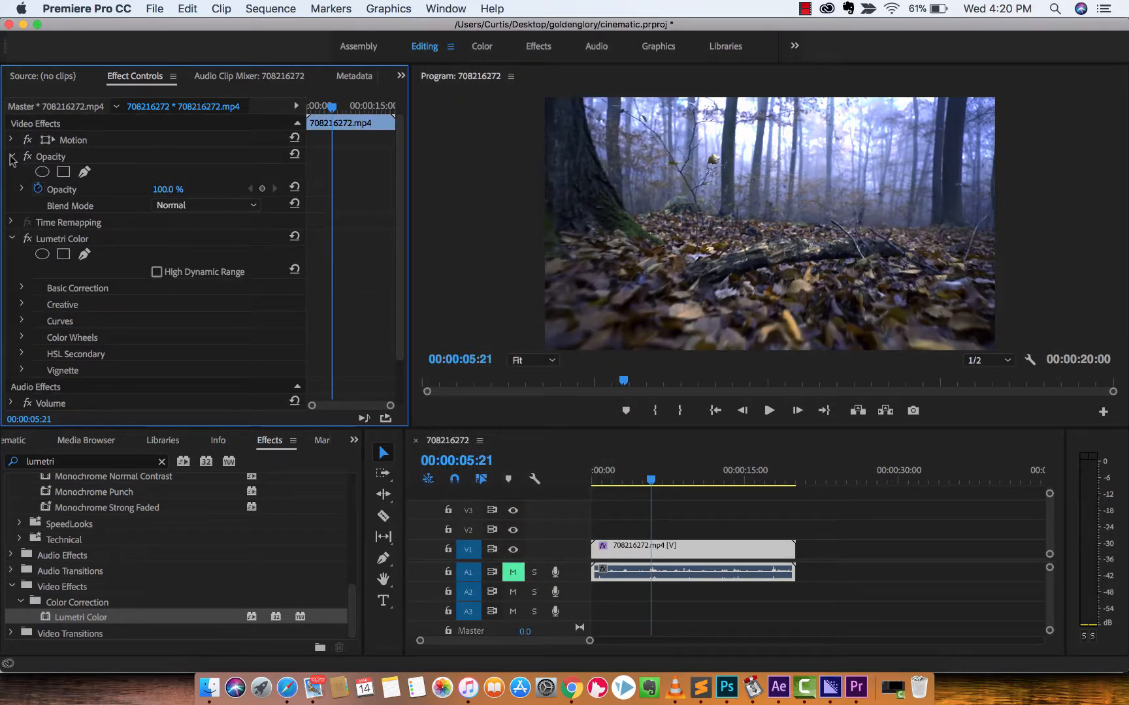
left_click(11, 157)
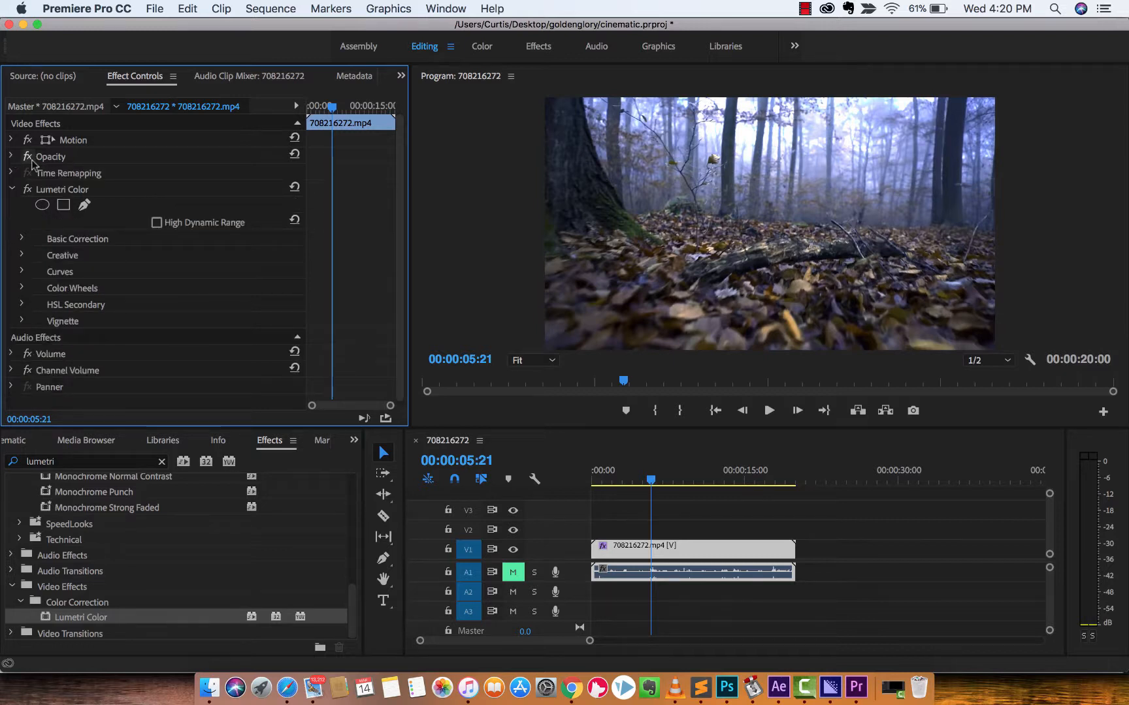
Reduce the program preview to 25% and draw a closed four-point free-draw bezier mask for Lumetri Color around the right half of the forest frame.
left_click(55, 191)
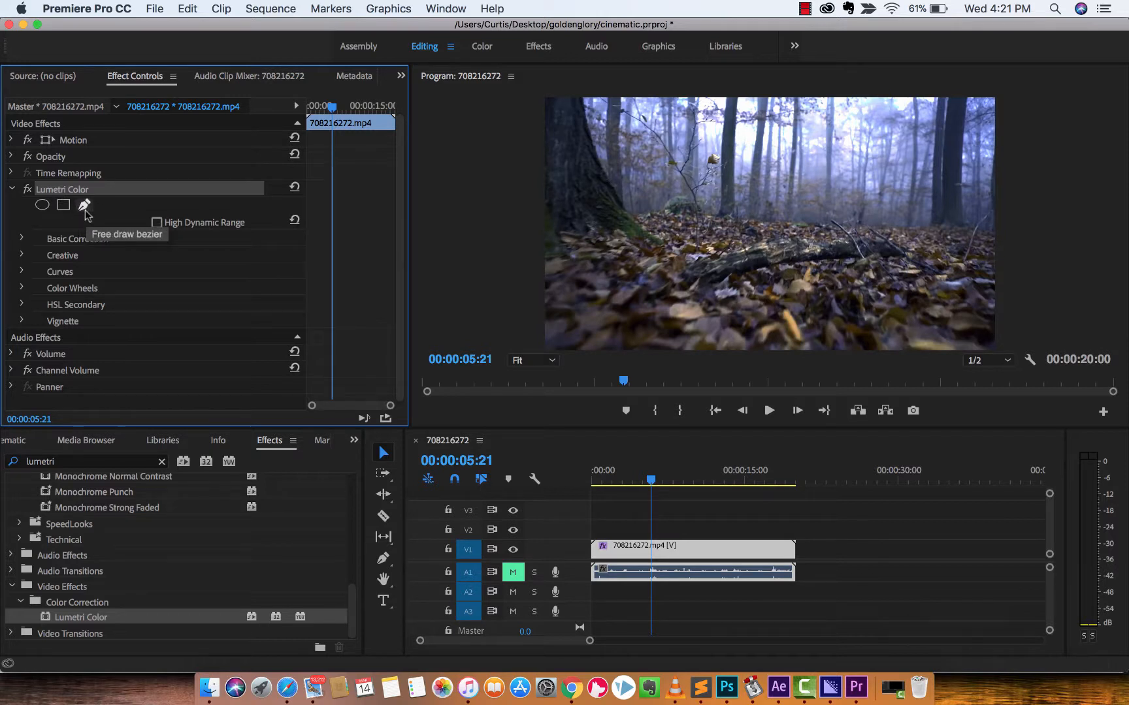
left_click(85, 208)
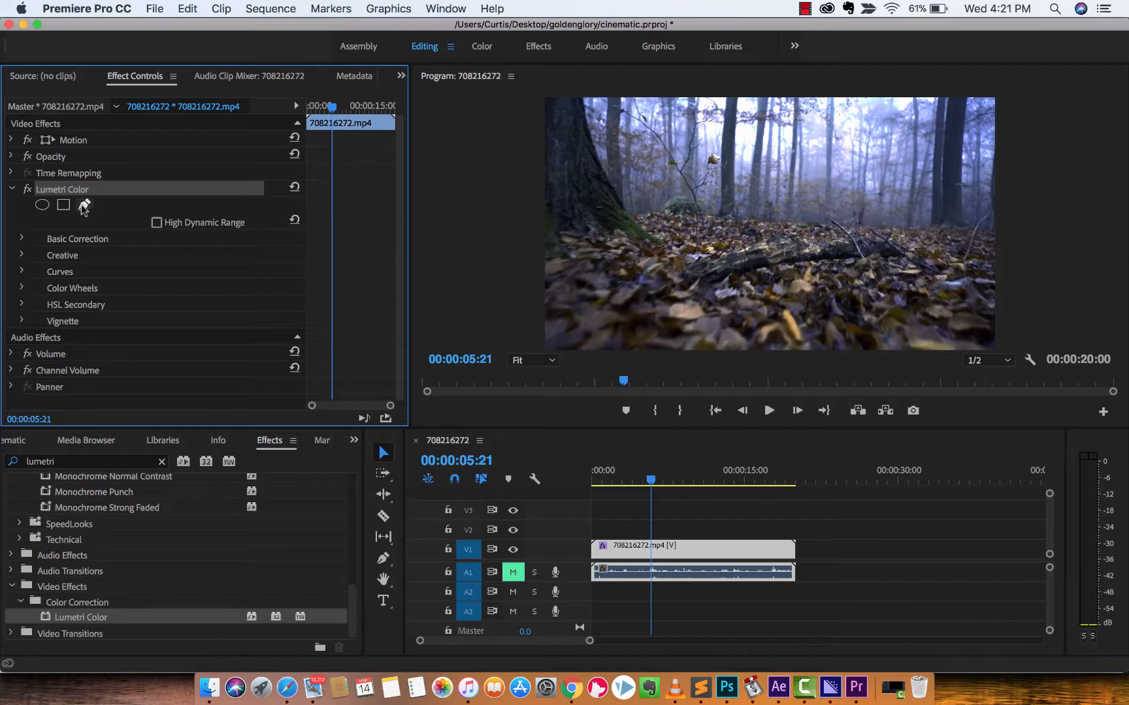
left_click(531, 362)
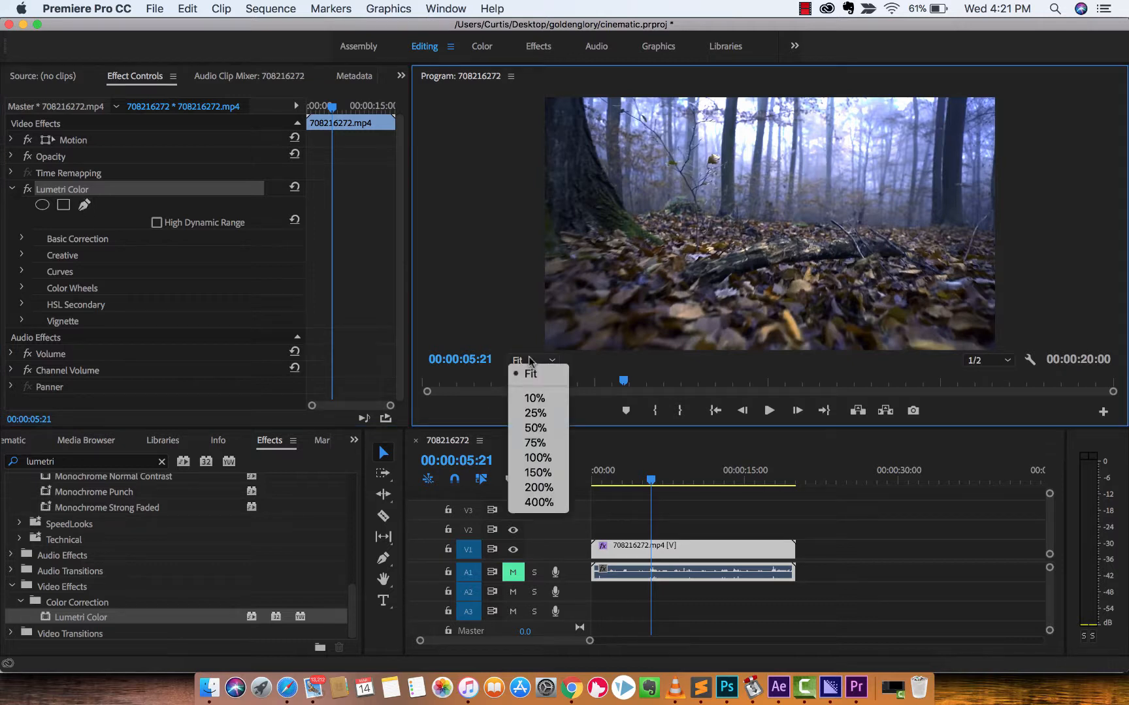
left_click(535, 413)
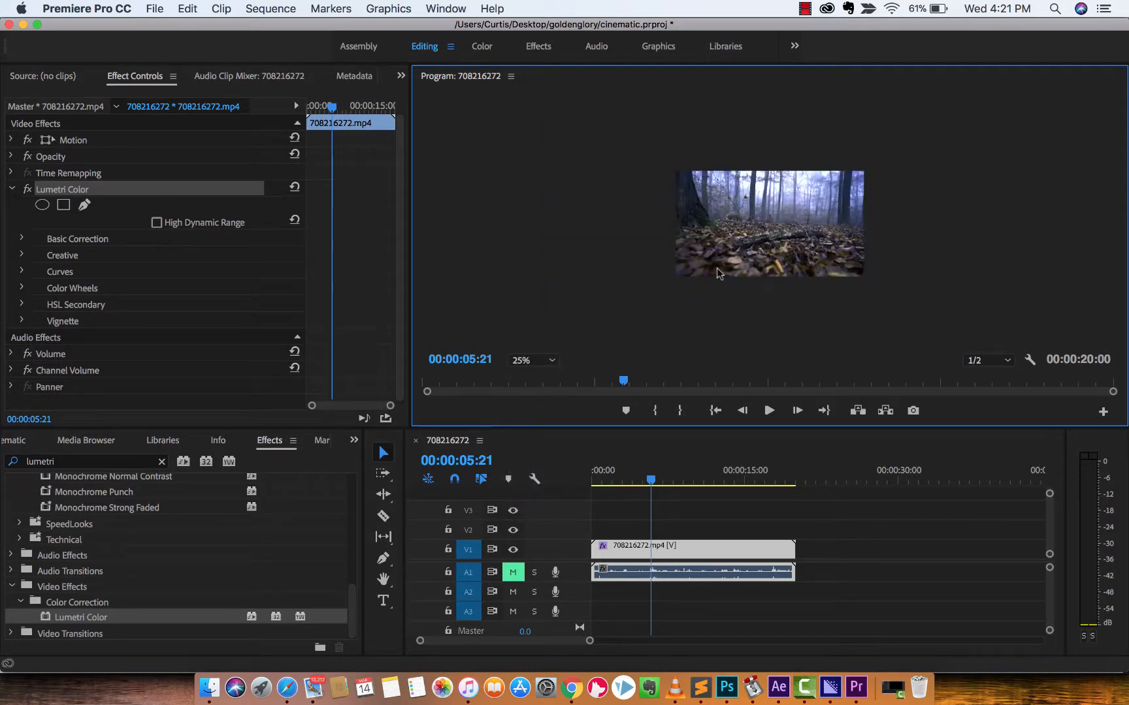
left_click(87, 209)
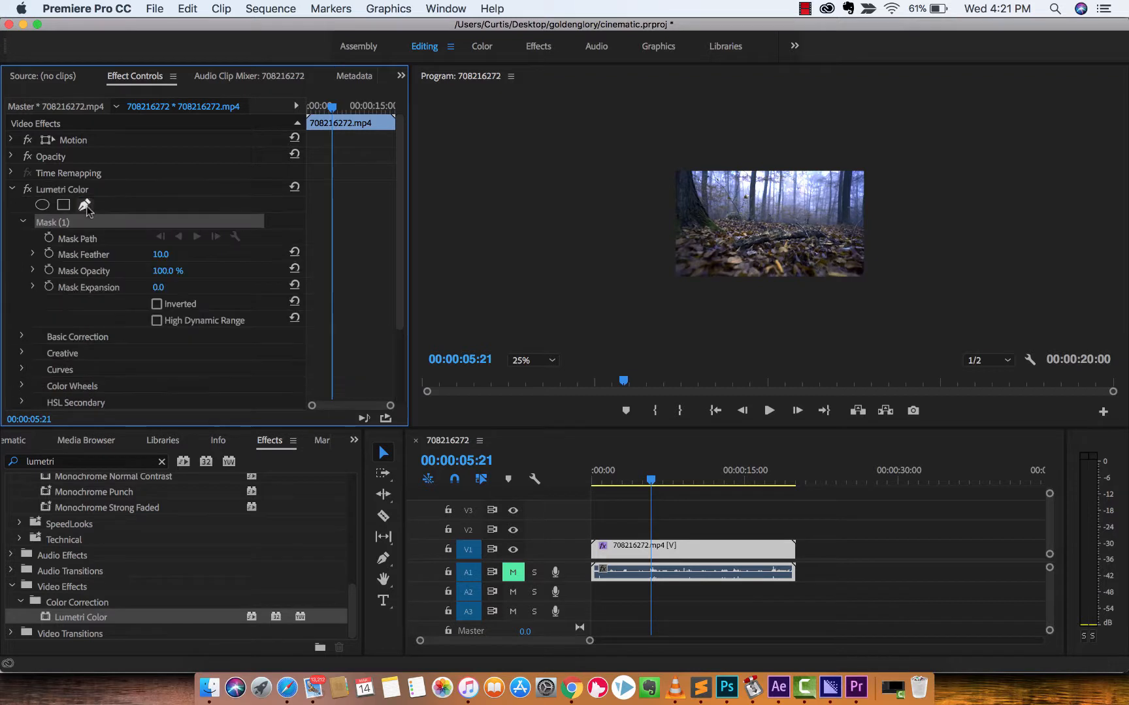
left_click(768, 160)
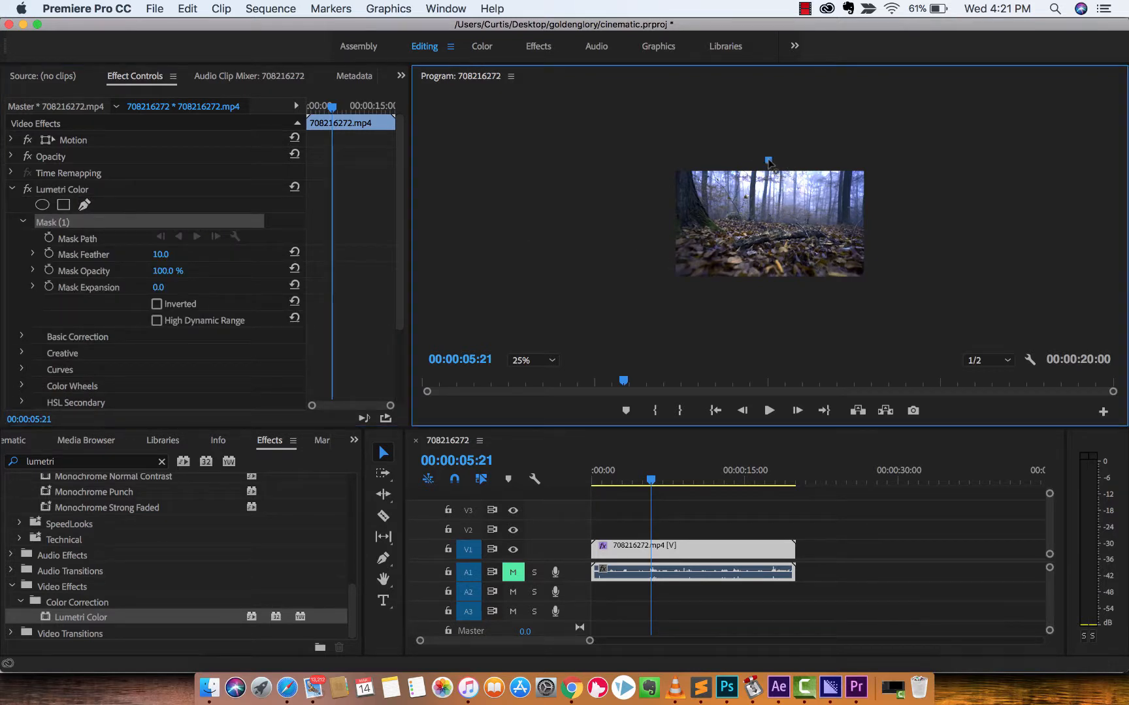
left_click(769, 291)
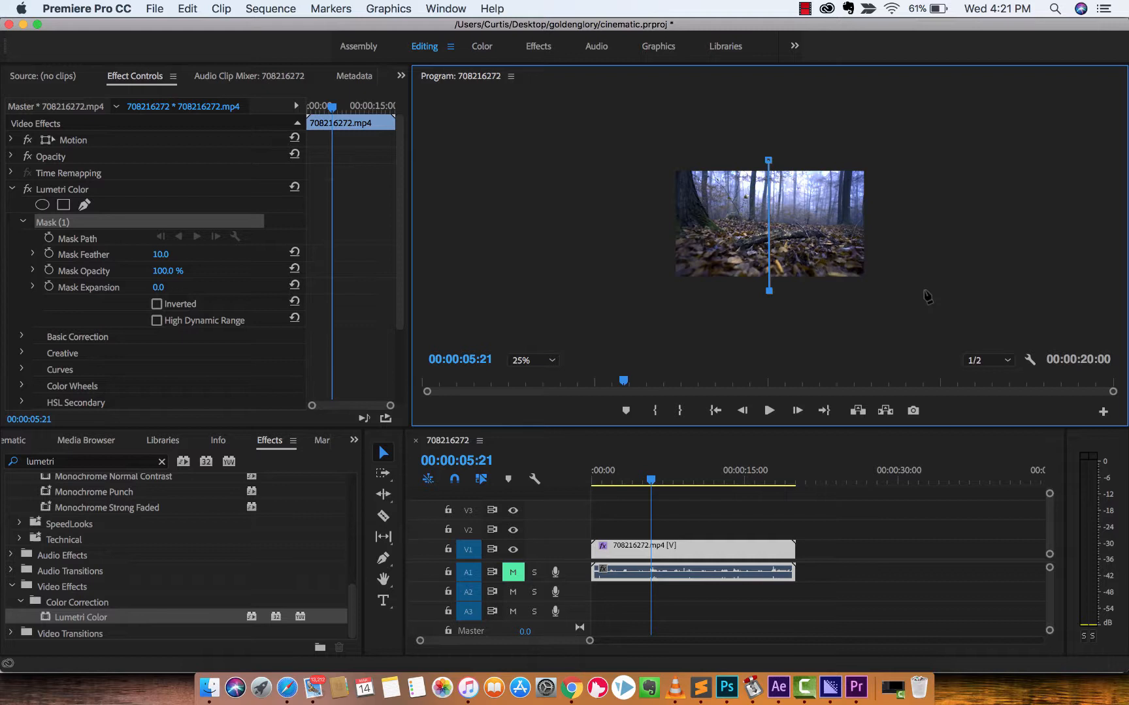
left_click(884, 294)
left_click(882, 149)
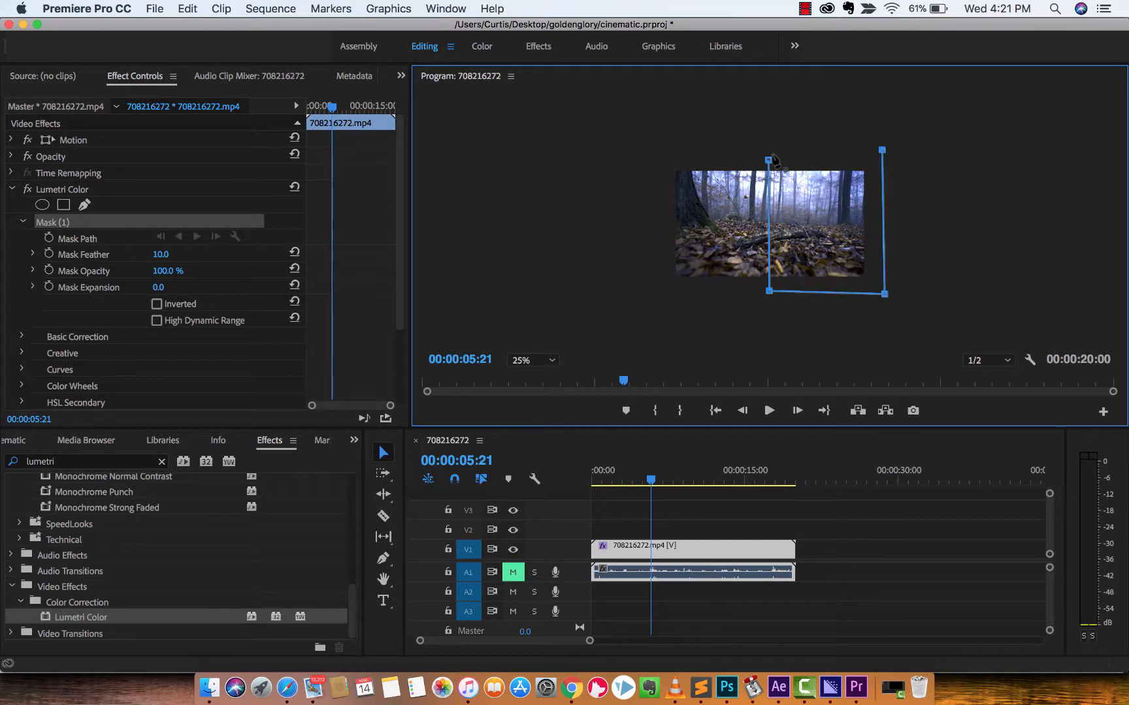
left_click(768, 160)
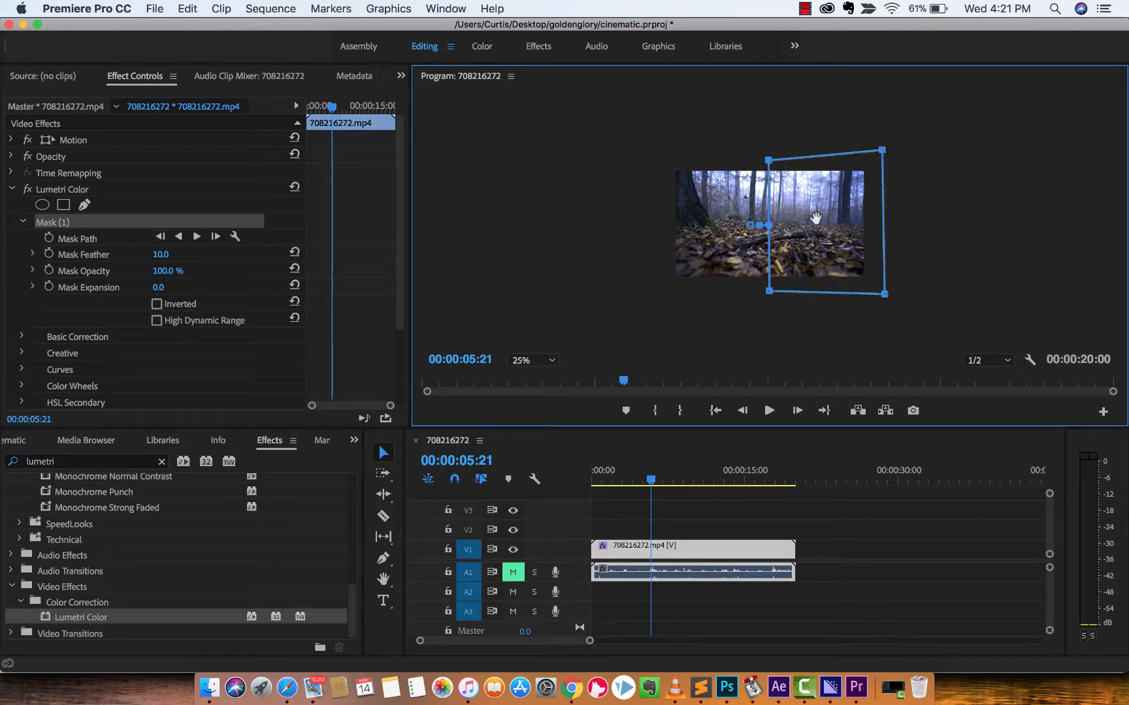
Collapse the mask's settings, select the Lumetri Color effect, and open its full color controls in the Effects workspace.
left_click(23, 222)
left_click(73, 226)
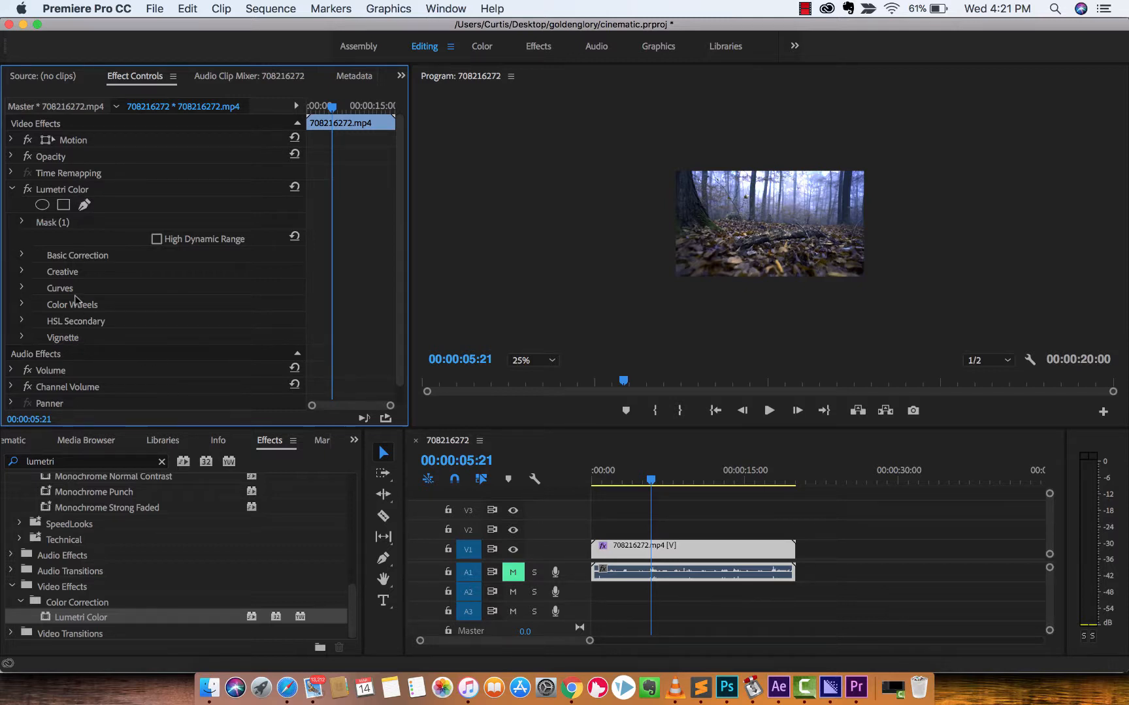
left_click(66, 190)
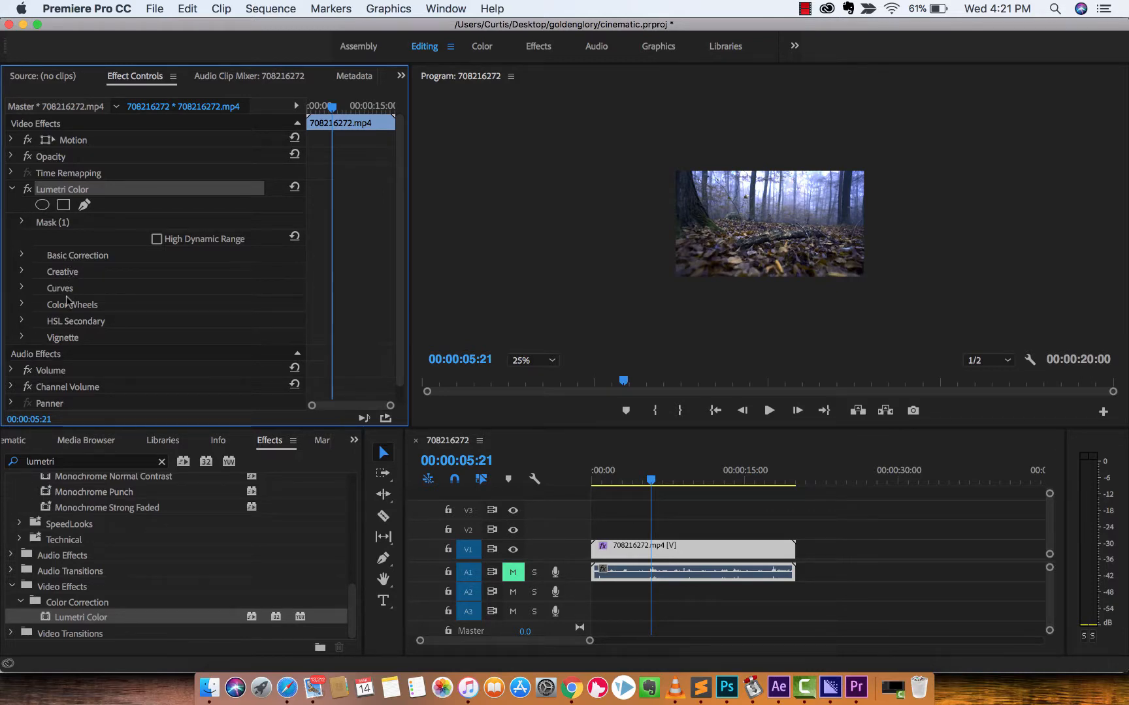
left_click(533, 49)
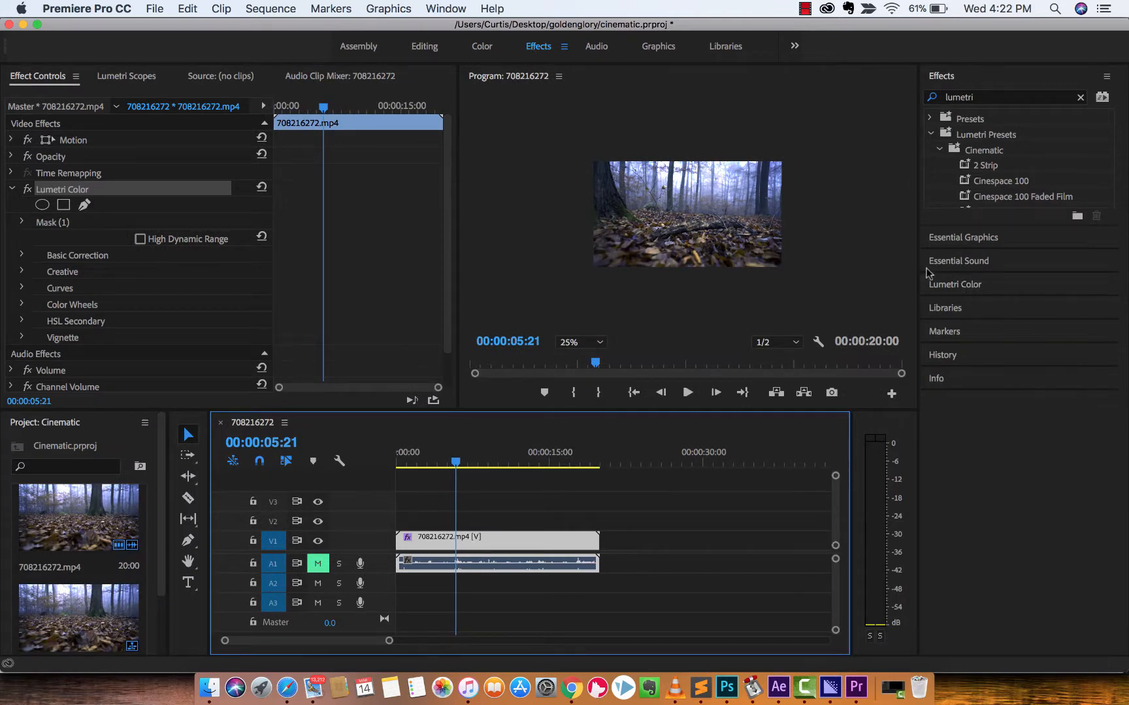
left_click(431, 7)
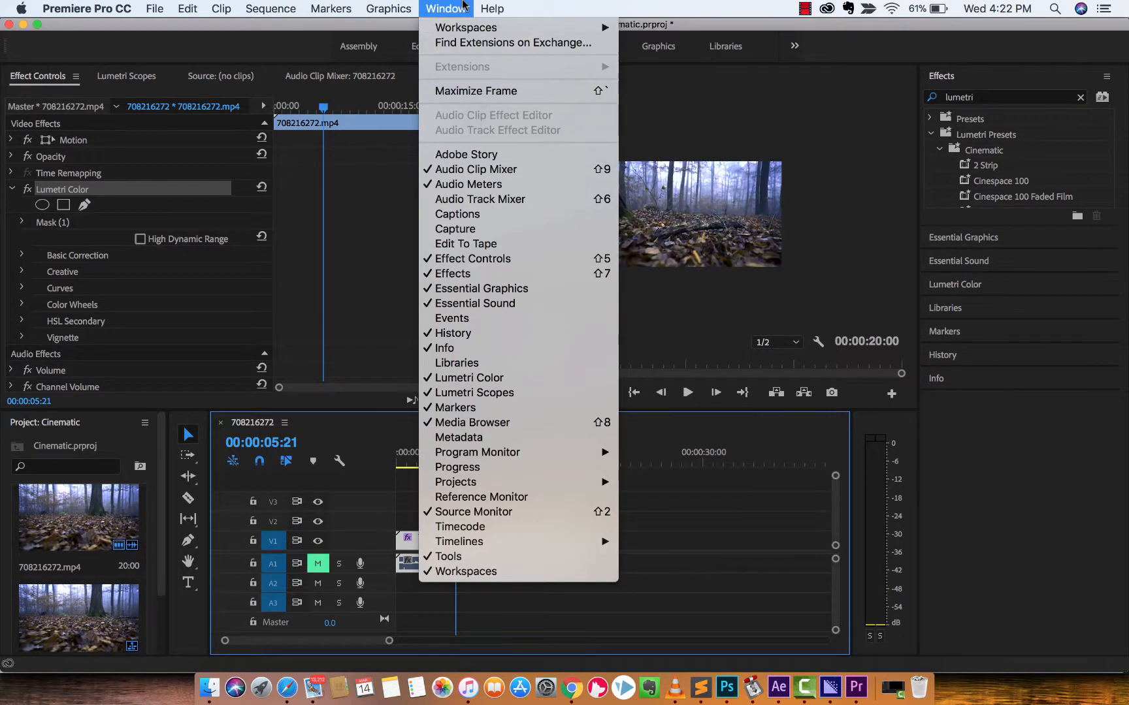
left_click(462, 4)
left_click(973, 288)
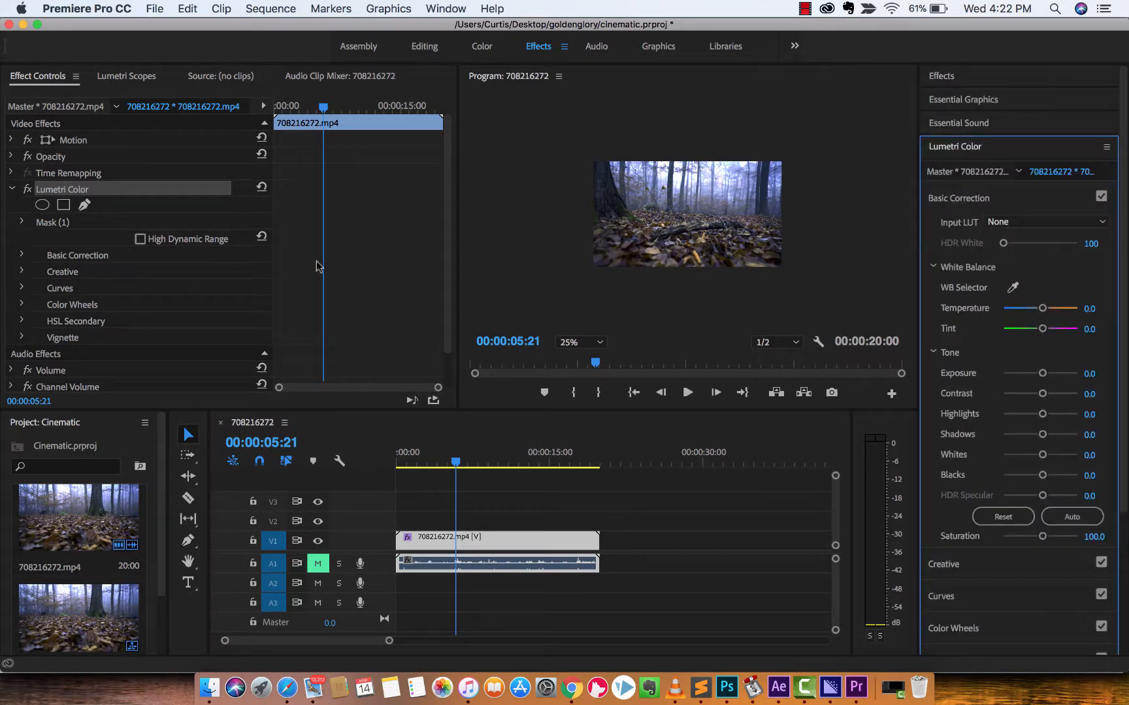
Set the program preview zoom to Fit and widen the Program monitor by narrowing Effect Controls.
left_click(574, 348)
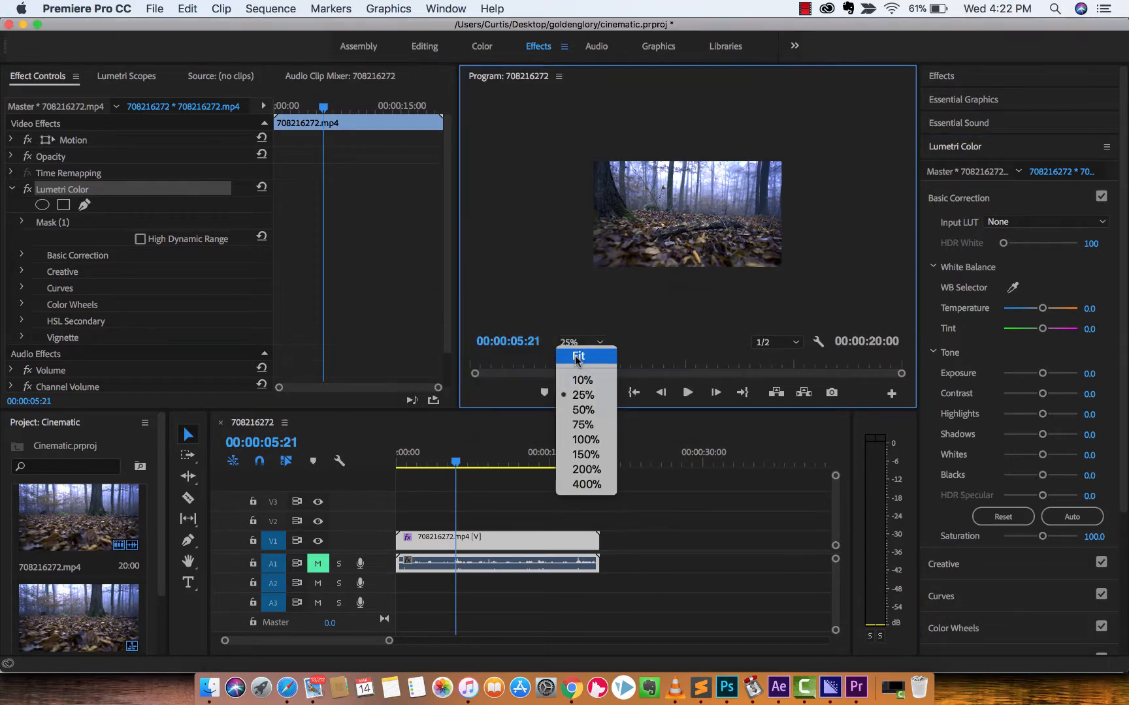
left_click(577, 356)
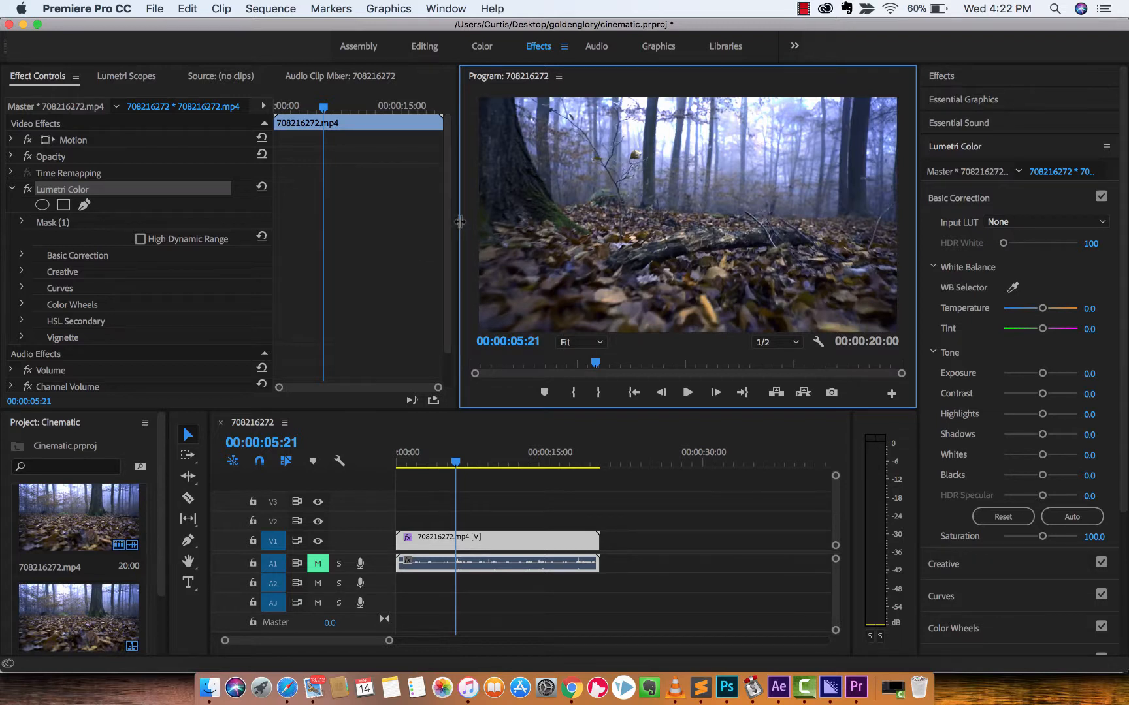
left_click_drag(459, 226, 413, 231)
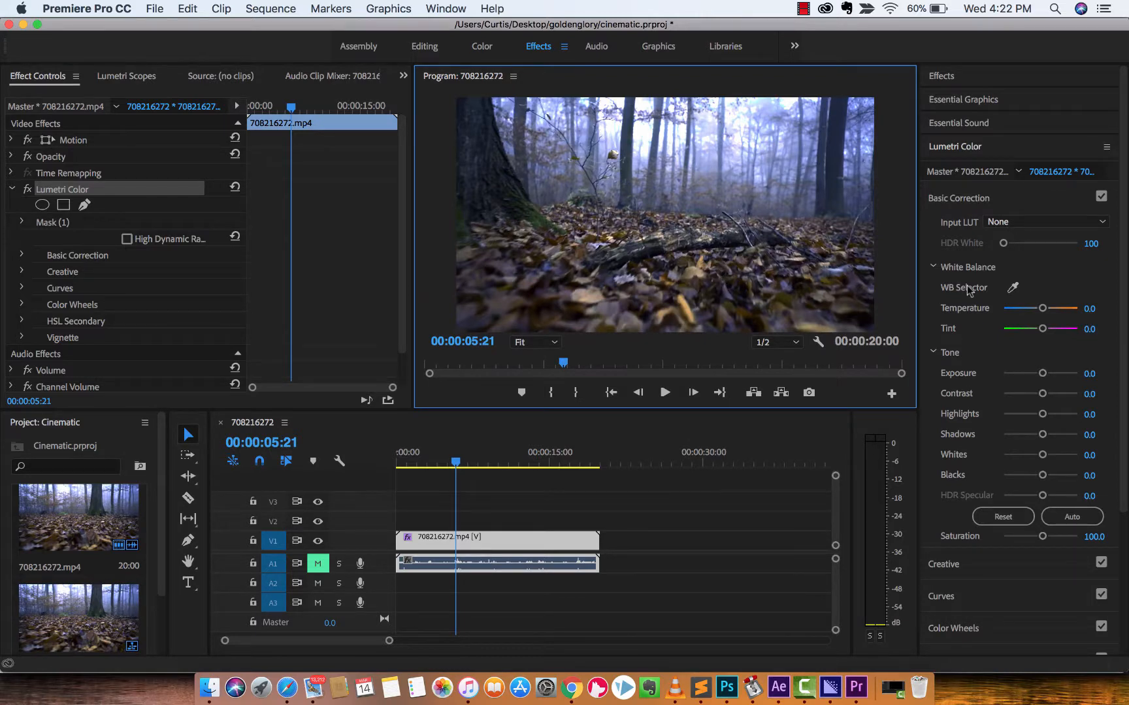
Examine the available Lumetri Color sections, from Basic Correction through Vignette, and compare them with those in Effect Controls.
scroll(967, 345, "down", 5)
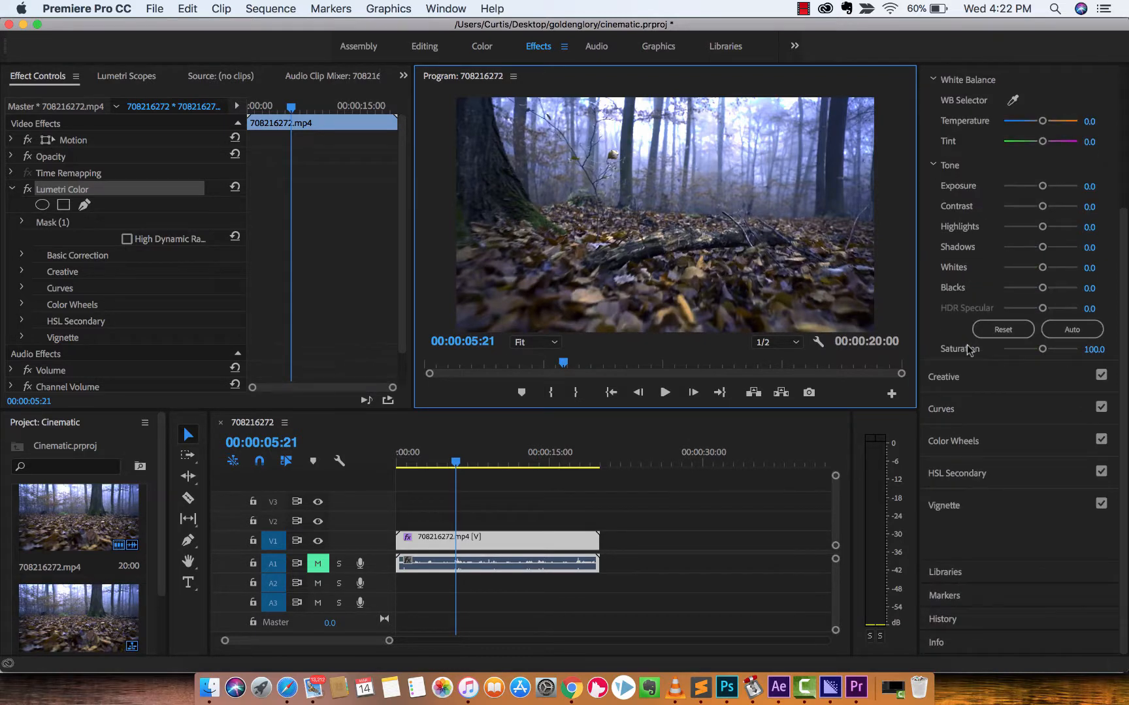
scroll(967, 345, "up", 5)
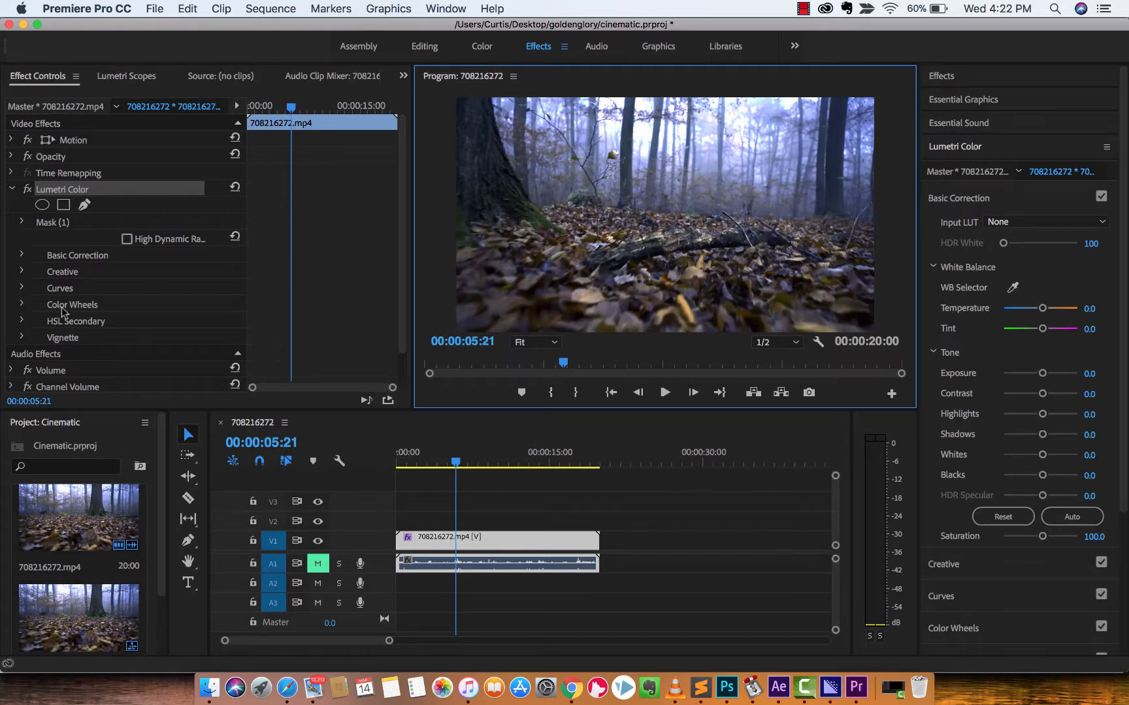
scroll(978, 261, "down", 4)
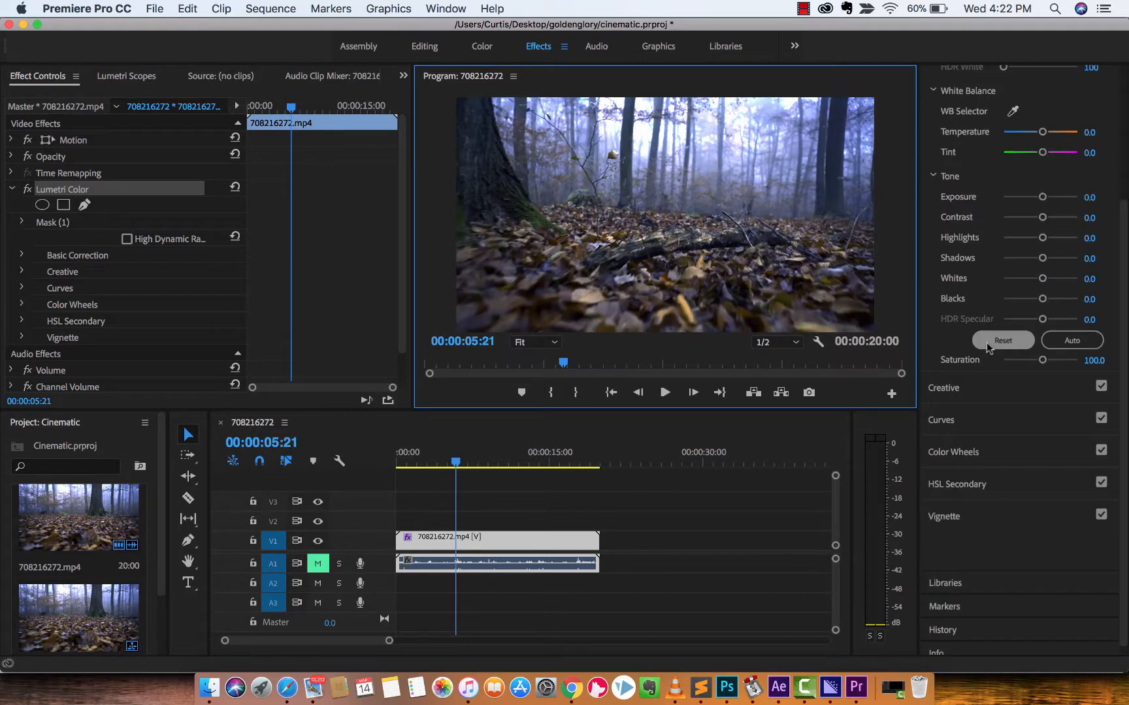
scroll(977, 258, "up", 4)
scroll(977, 258, "down", 4)
scroll(972, 231, "up", 4)
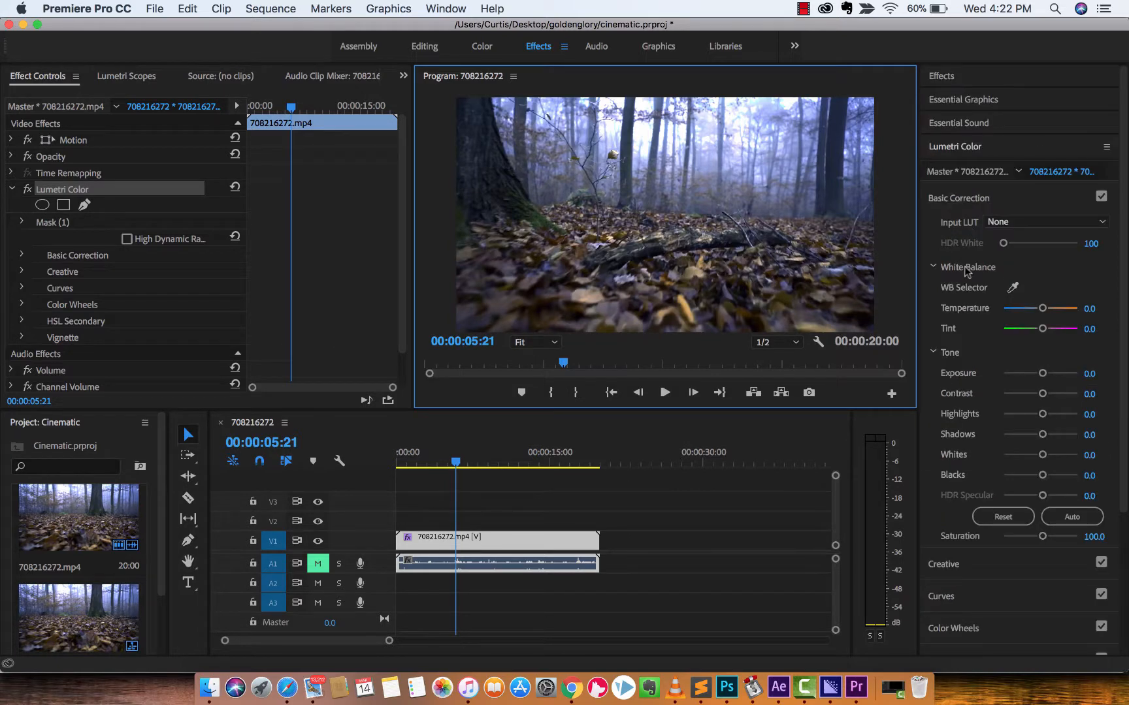
scroll(966, 287, "down", 4)
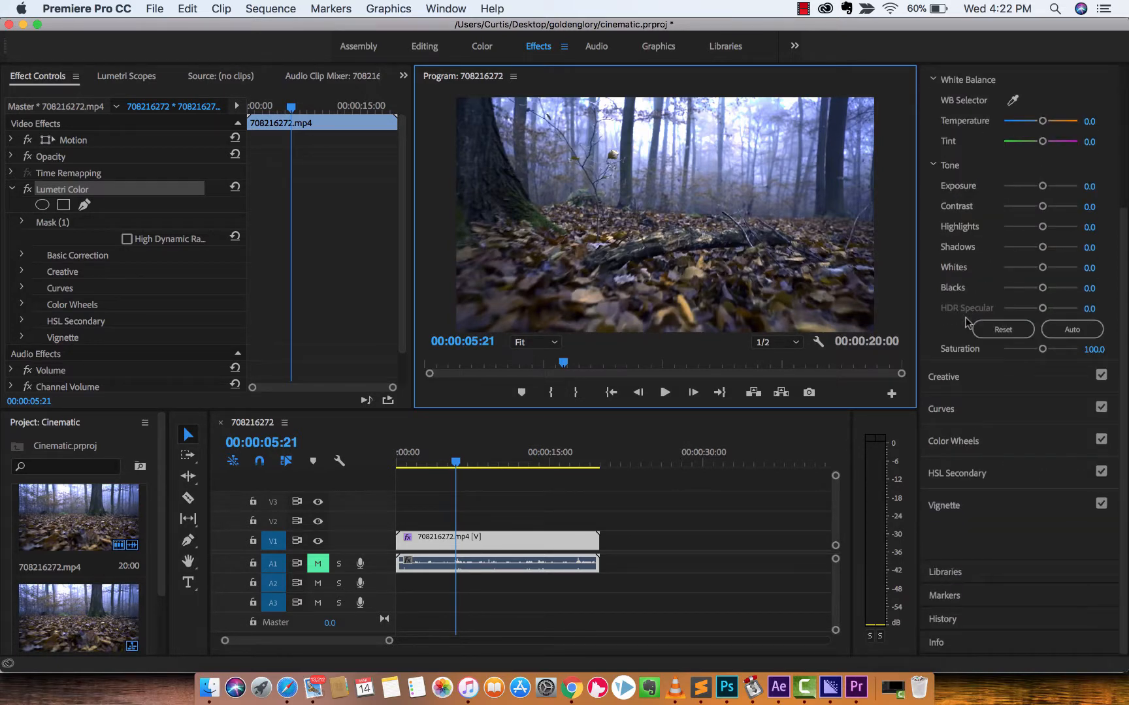
scroll(967, 323, "up", 4)
scroll(967, 323, "down", 4)
Try a strongly cold temperature of -95.8, settle on a temperature of -9.5, and set the tint to 1.1.
scroll(967, 323, "up", 4)
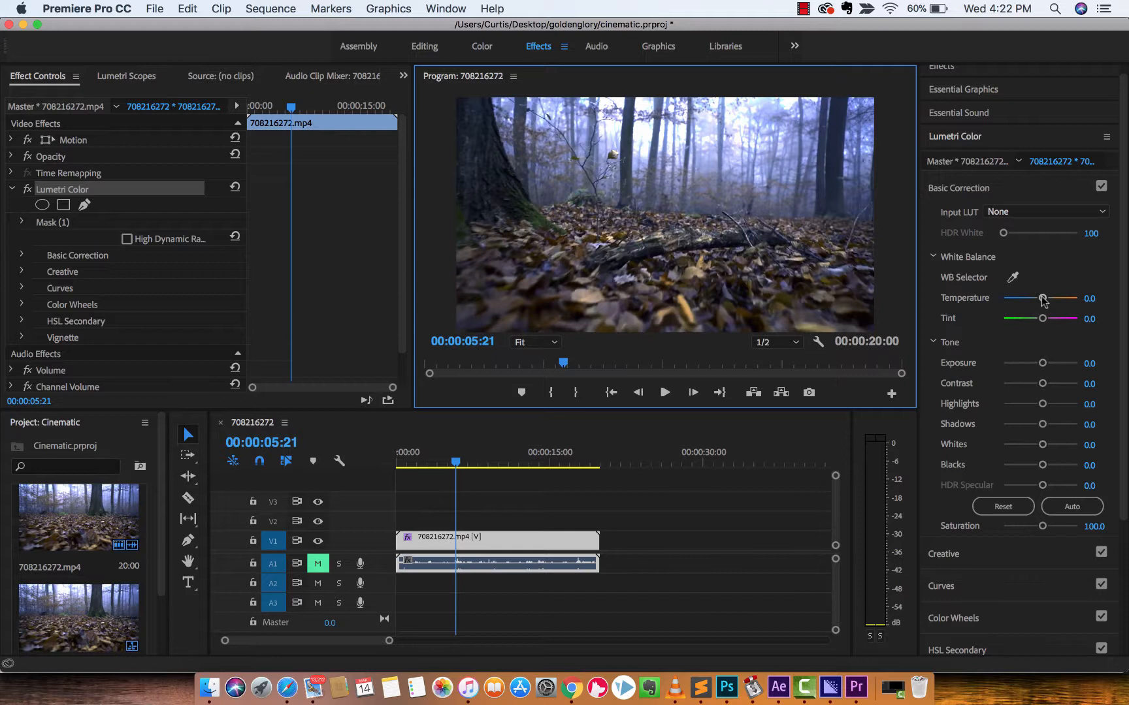
left_click_drag(1043, 299, 1005, 299)
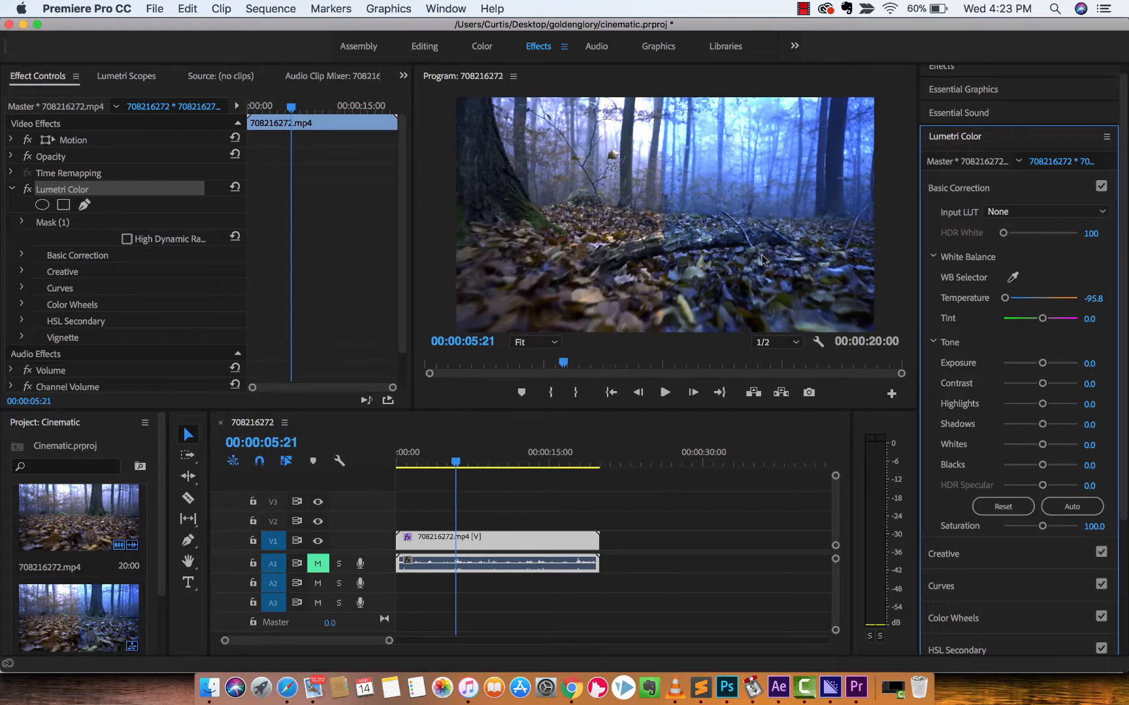
left_click_drag(1005, 298, 1044, 324)
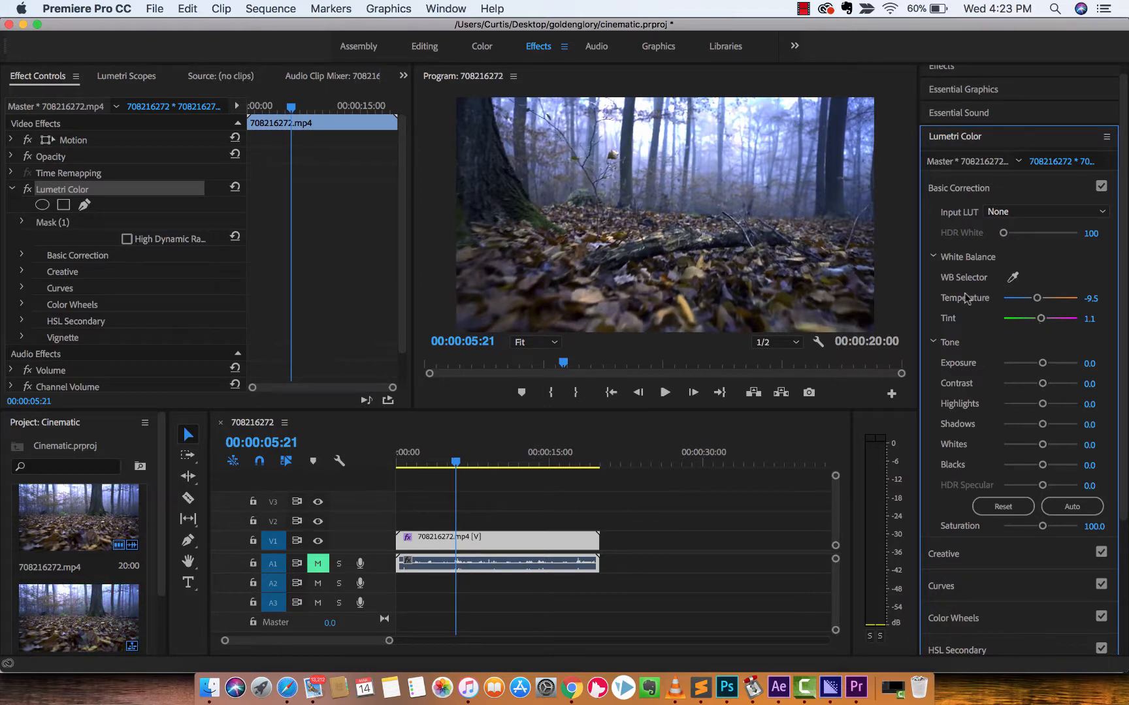
Adjust the tone to exposure -1.2, contrast 3.2, highlights 13.7, shadows -7.4, whites 9.5 and blacks -20.0.
scroll(967, 299, "down", 3)
scroll(966, 300, "up", 4)
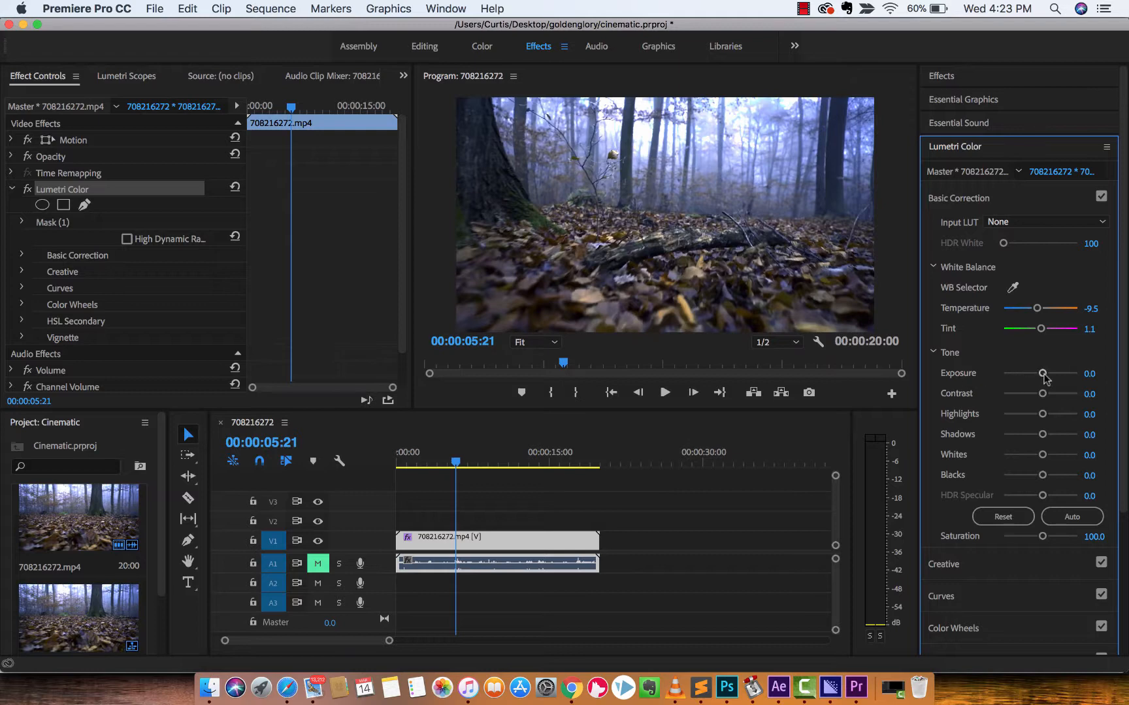
left_click_drag(1043, 374, 1031, 378)
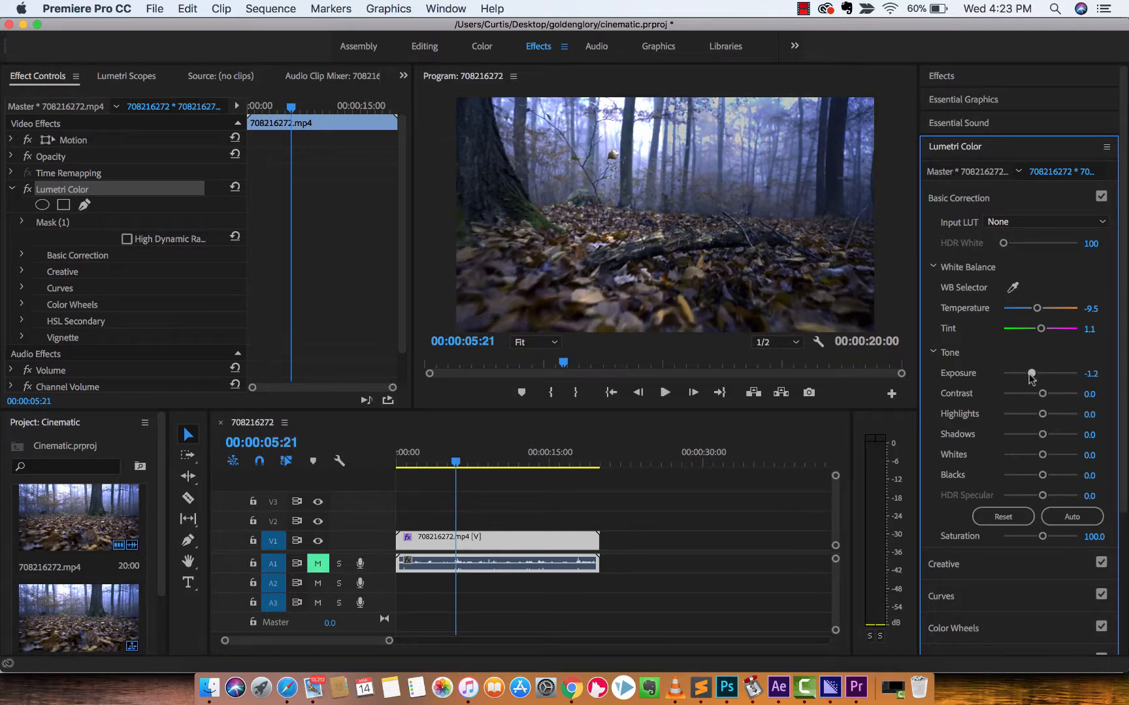
left_click_drag(1042, 394, 1038, 437)
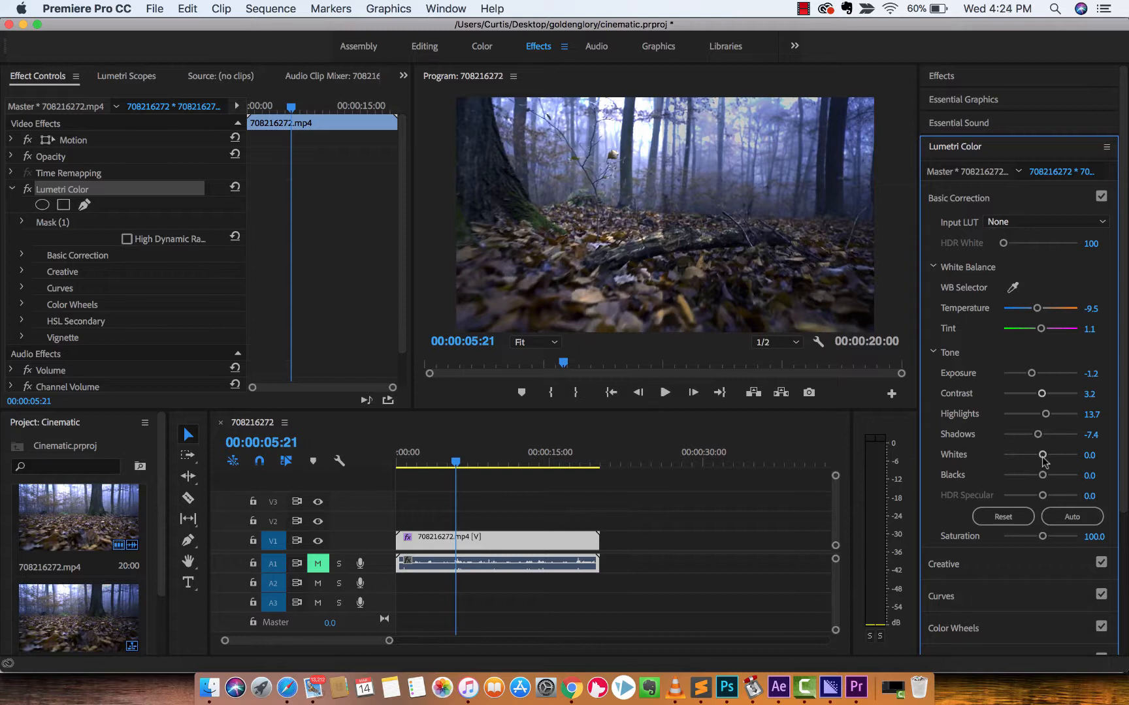
mouse_move(1043, 459)
left_mouse_down()
mouse_move(1060, 460)
mouse_move(1017, 459)
mouse_move(1054, 475)
mouse_move(1032, 479)
mouse_move(1044, 461)
left_mouse_up()
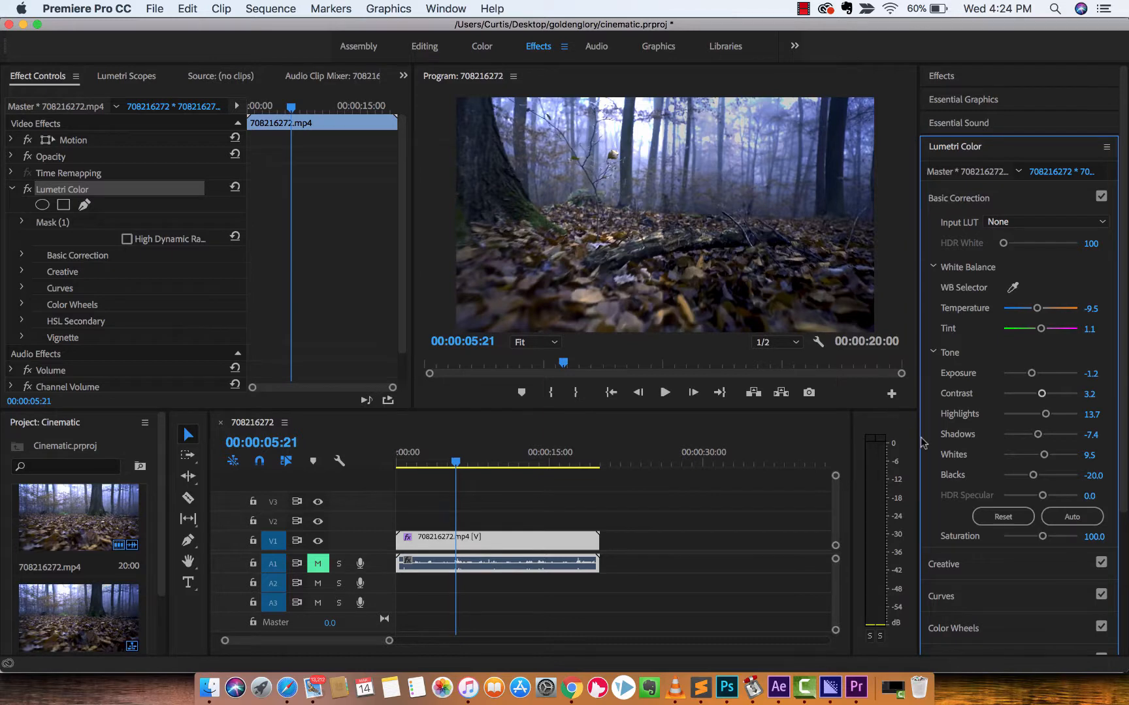
Expand the Creative section and adjust the sharpening, vibrance and saturation for a more saturated image.
scroll(928, 447, "down", 5)
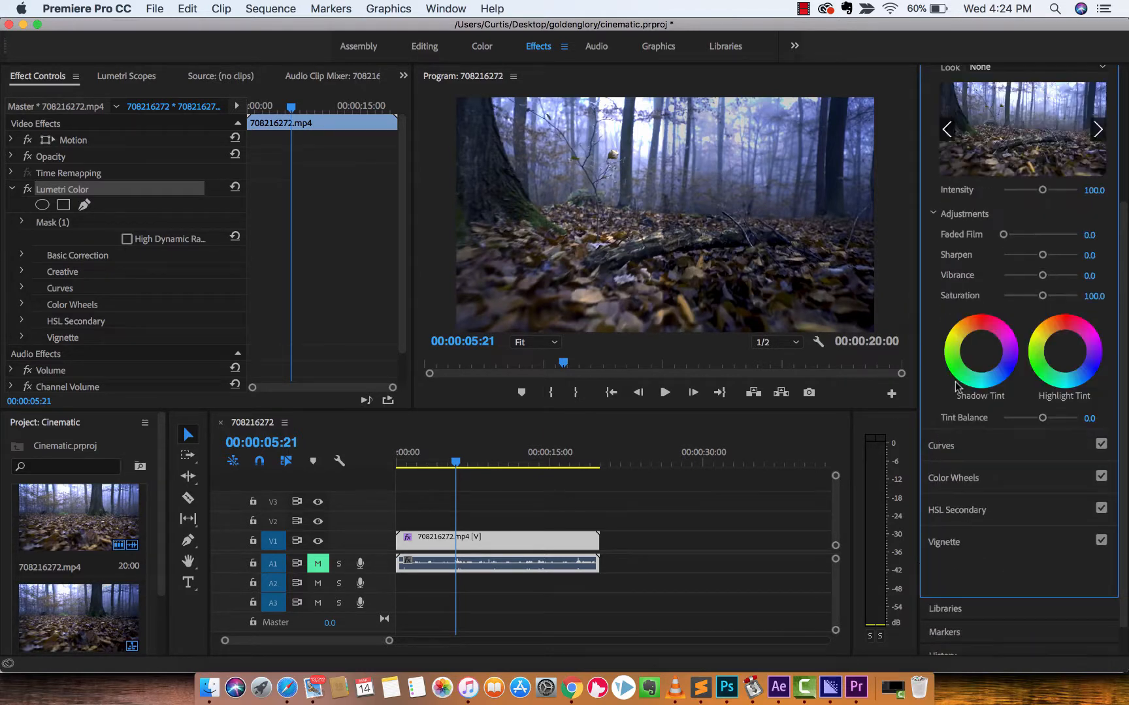
left_click(956, 381)
scroll(946, 344, "up", 5)
scroll(946, 344, "down", 6)
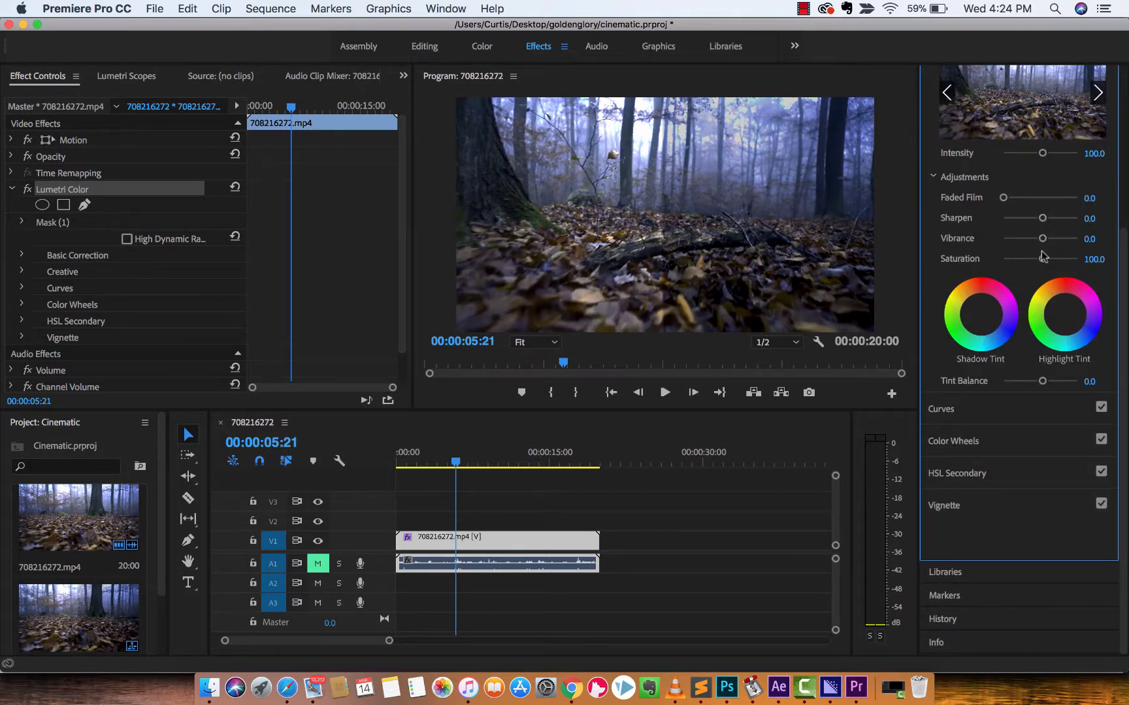
left_click_drag(1044, 225, 1062, 263)
Expand the Curves section and pull the white RGB curve slightly down at a shadow point and a highlight point.
left_click(941, 411)
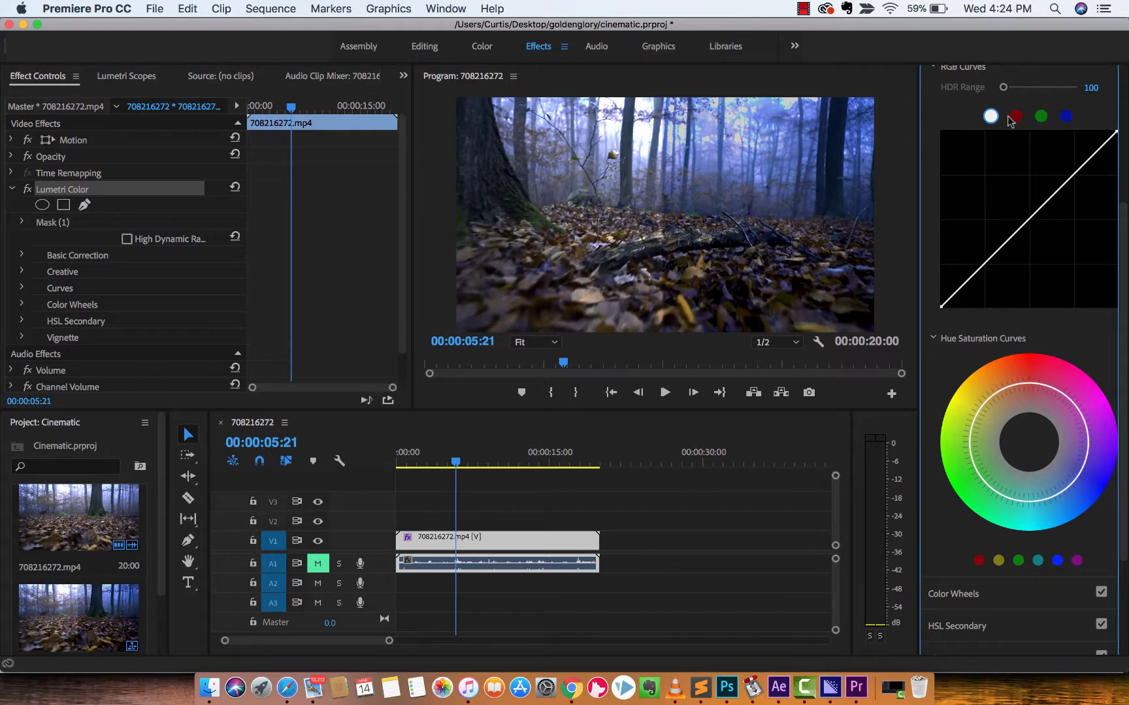
scroll(966, 138, "up", 5)
scroll(967, 138, "down", 10)
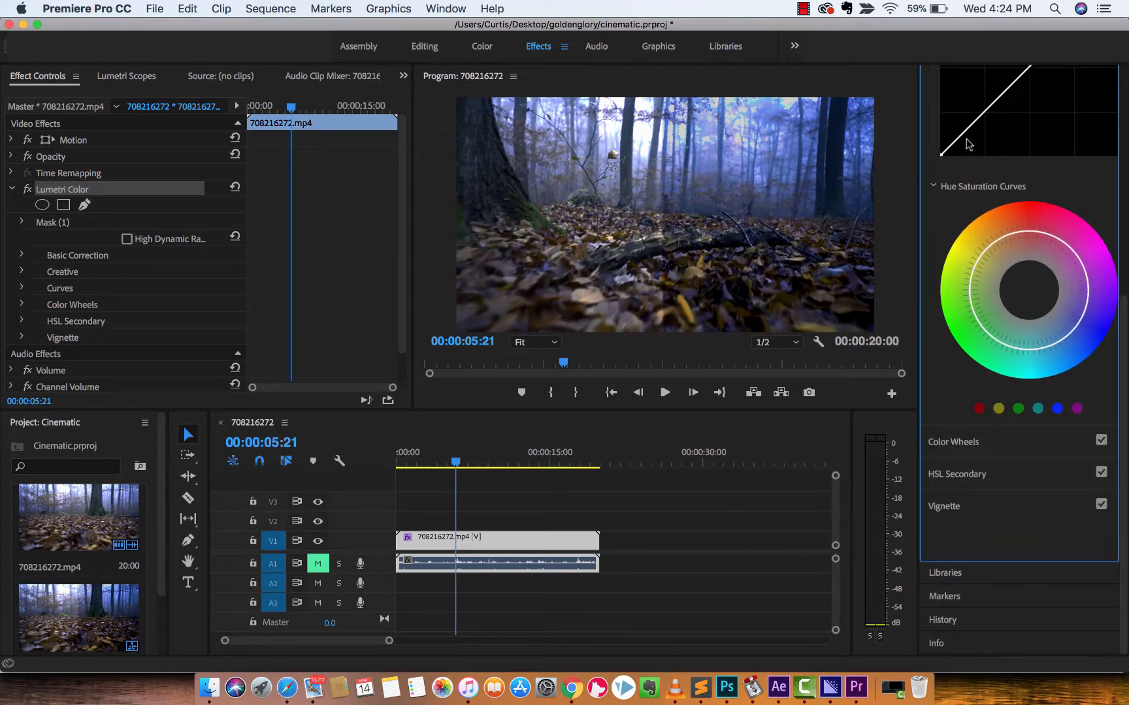
scroll(966, 139, "up", 3)
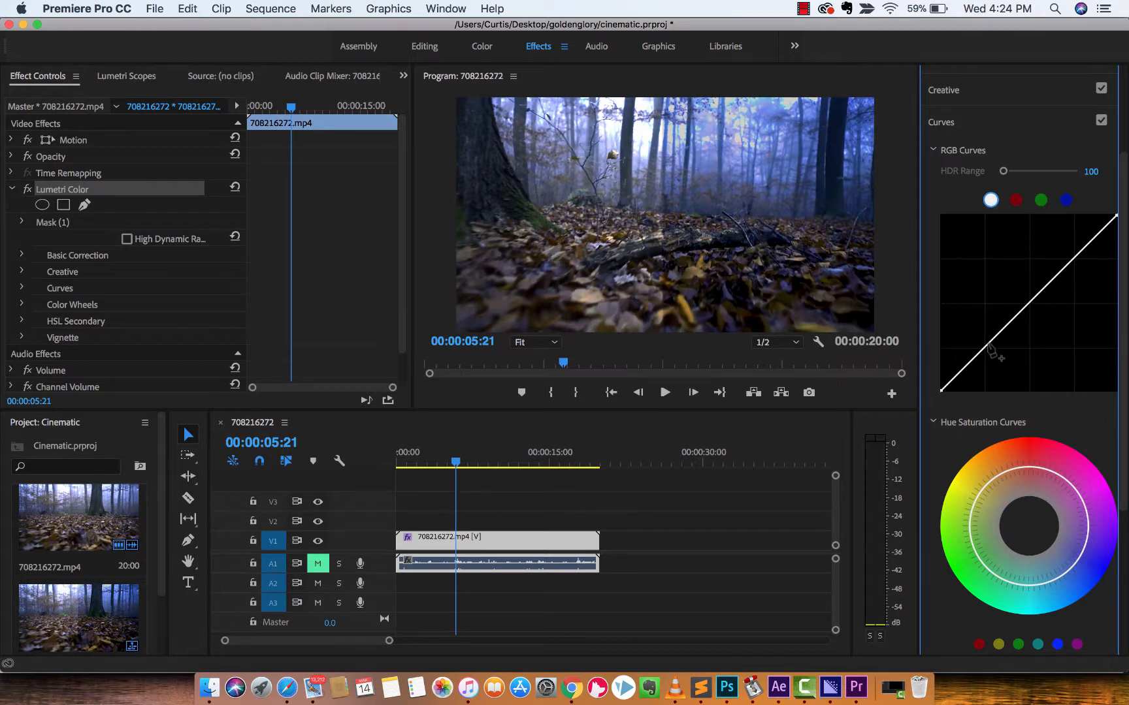
mouse_move(990, 348)
left_mouse_down()
mouse_move(1002, 367)
mouse_move(980, 354)
left_mouse_up()
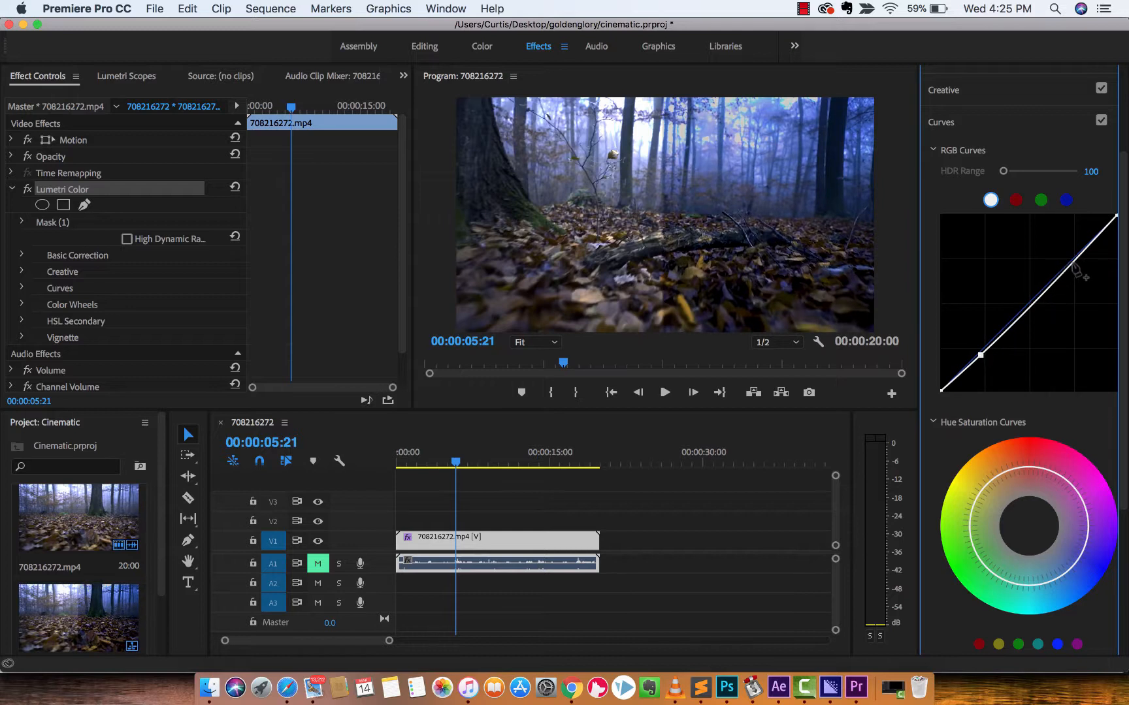
mouse_move(1073, 260)
left_mouse_down()
mouse_move(1069, 253)
mouse_move(1078, 280)
mouse_move(1076, 270)
left_mouse_up()
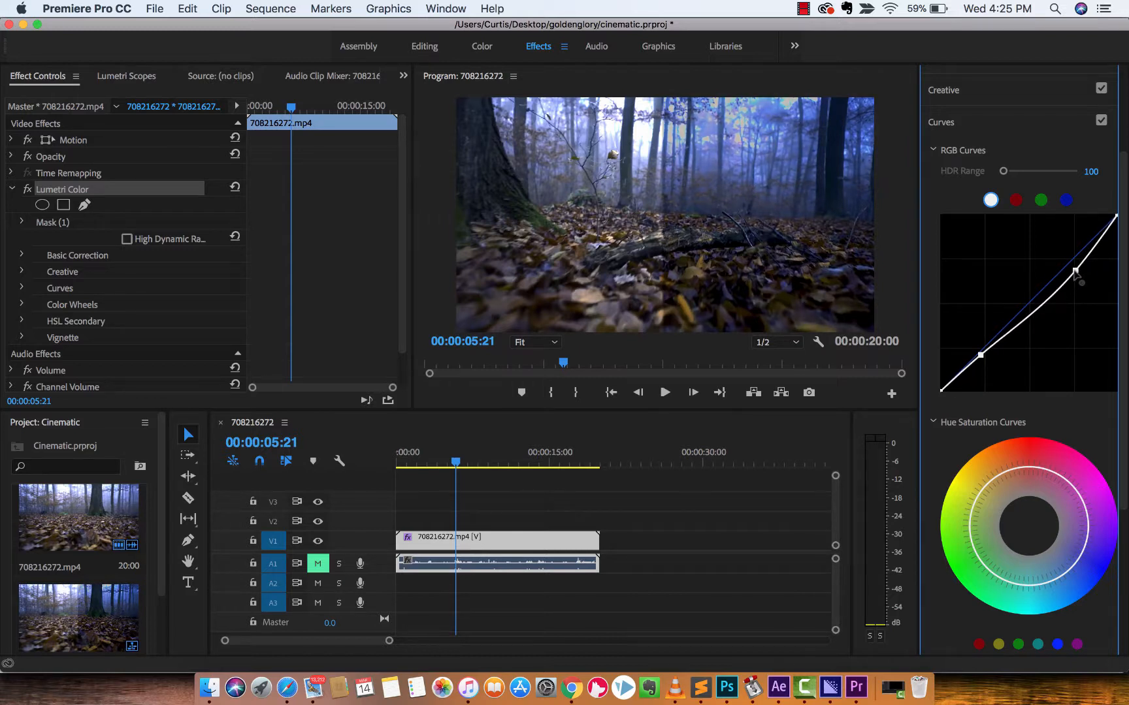
Shape the blue RGB curve: slightly lower at the highlights, slightly raised at the shadows, with an anchor point at the midtones.
left_click(1066, 201)
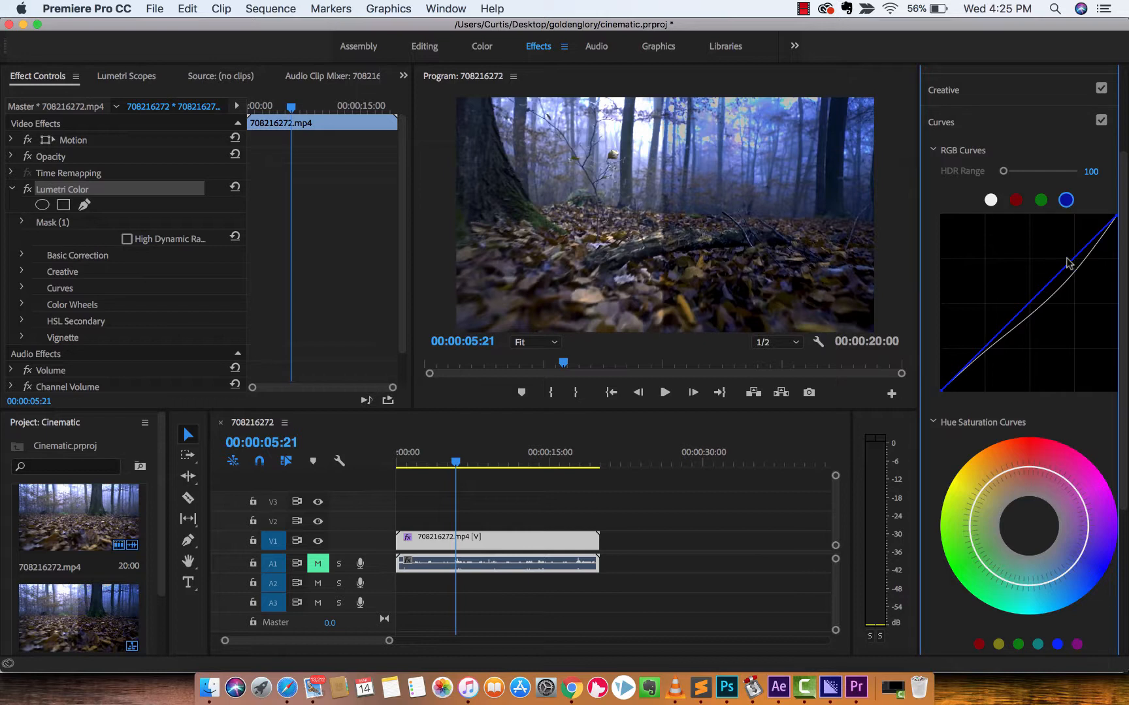
left_click_drag(1082, 253, 1083, 255)
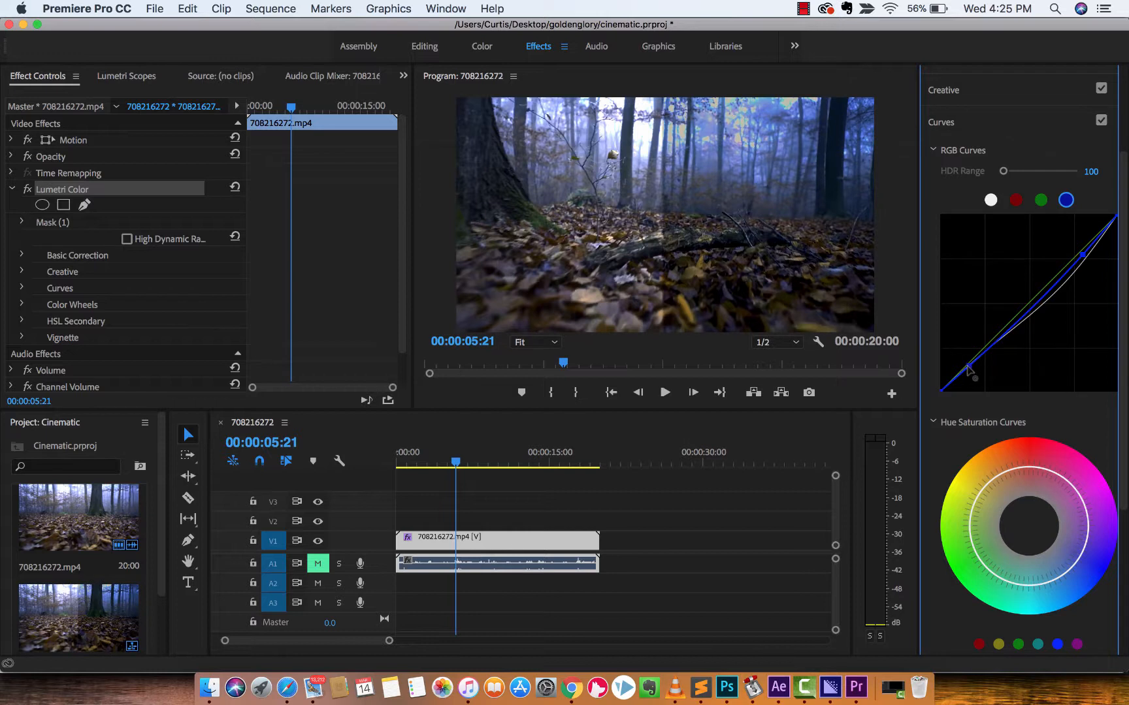
left_click_drag(970, 374, 963, 366)
left_click(1027, 309)
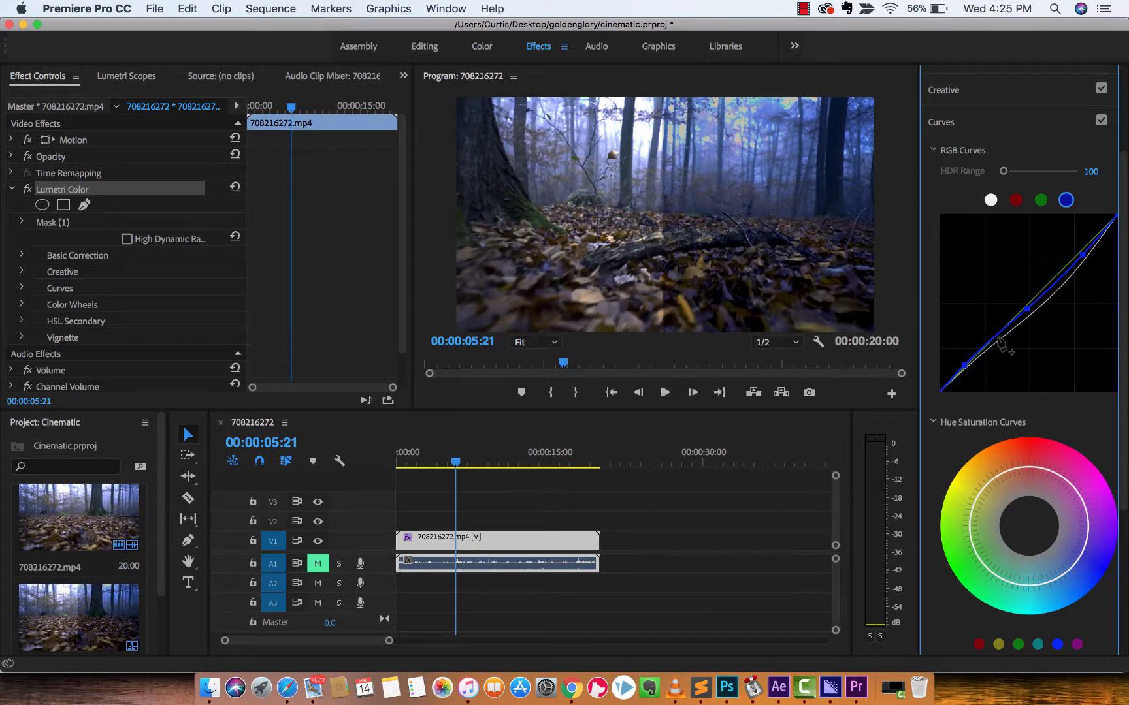
Expand the Color Wheels section and shift the shadows and highlights wheels slightly toward blue.
scroll(1001, 345, "down", 5)
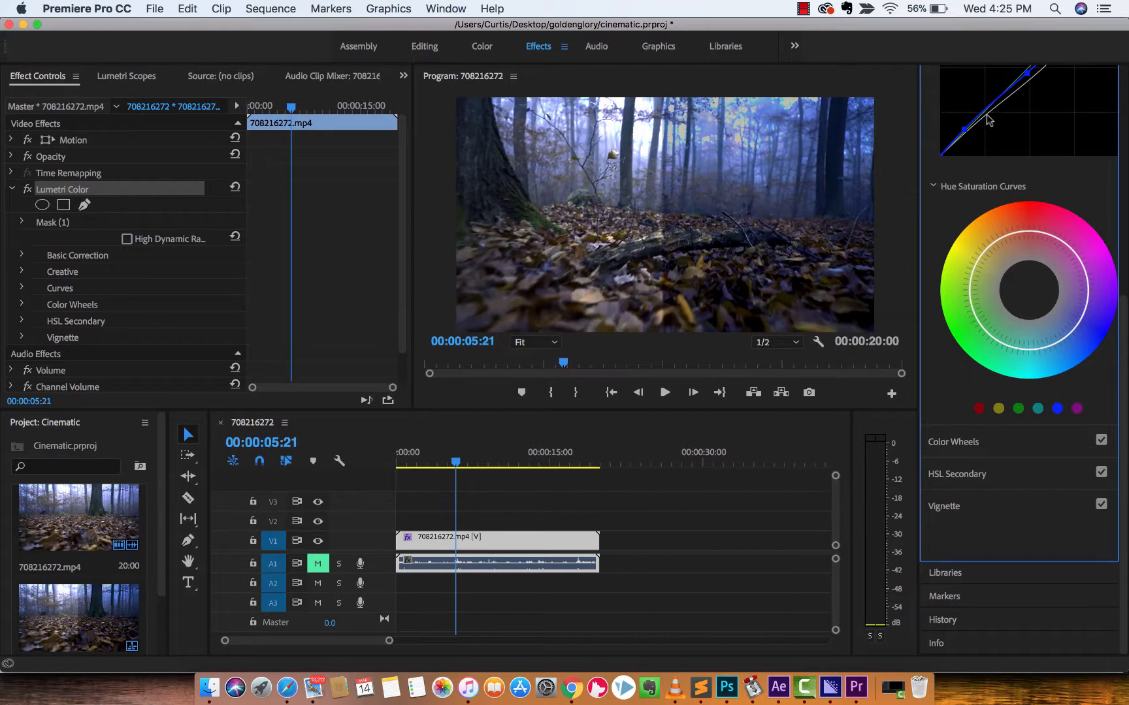
scroll(949, 273, "up", 2)
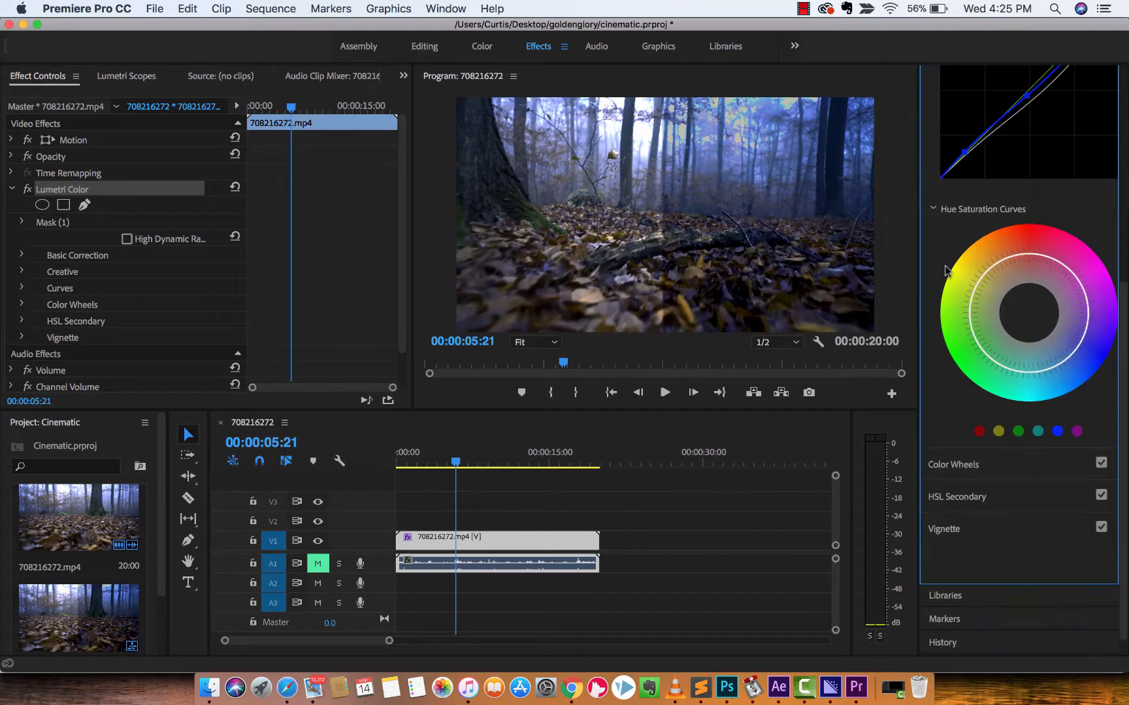
scroll(947, 271, "down", 2)
left_click(950, 439)
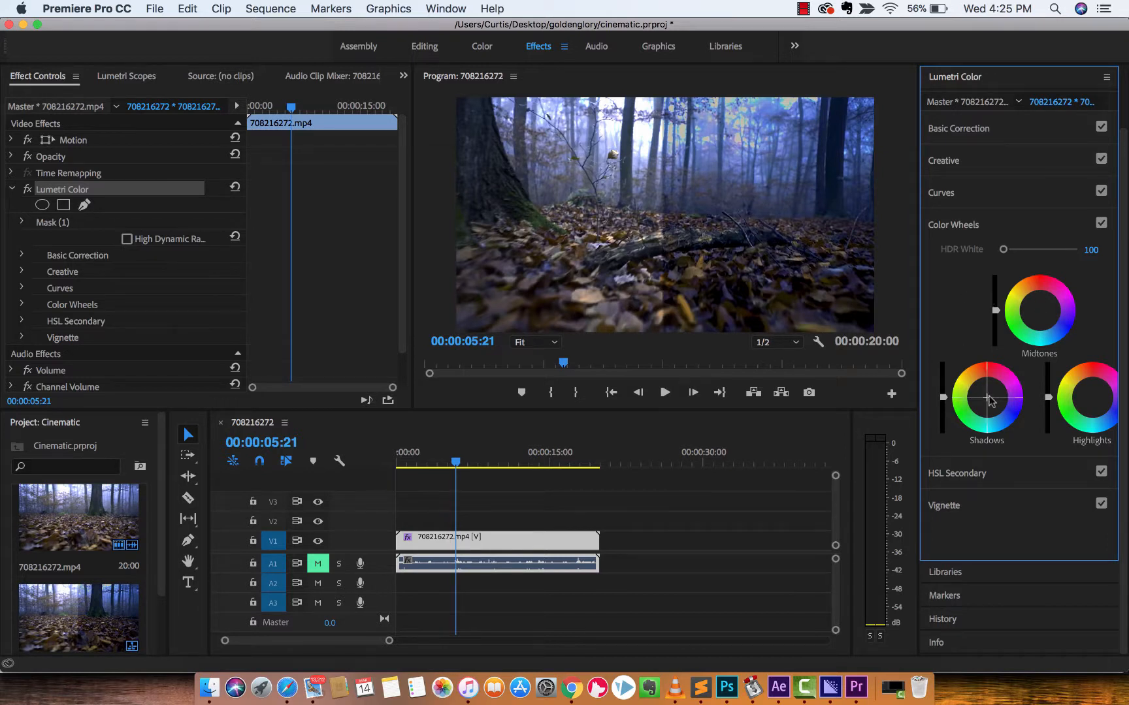
left_click_drag(988, 397, 989, 400)
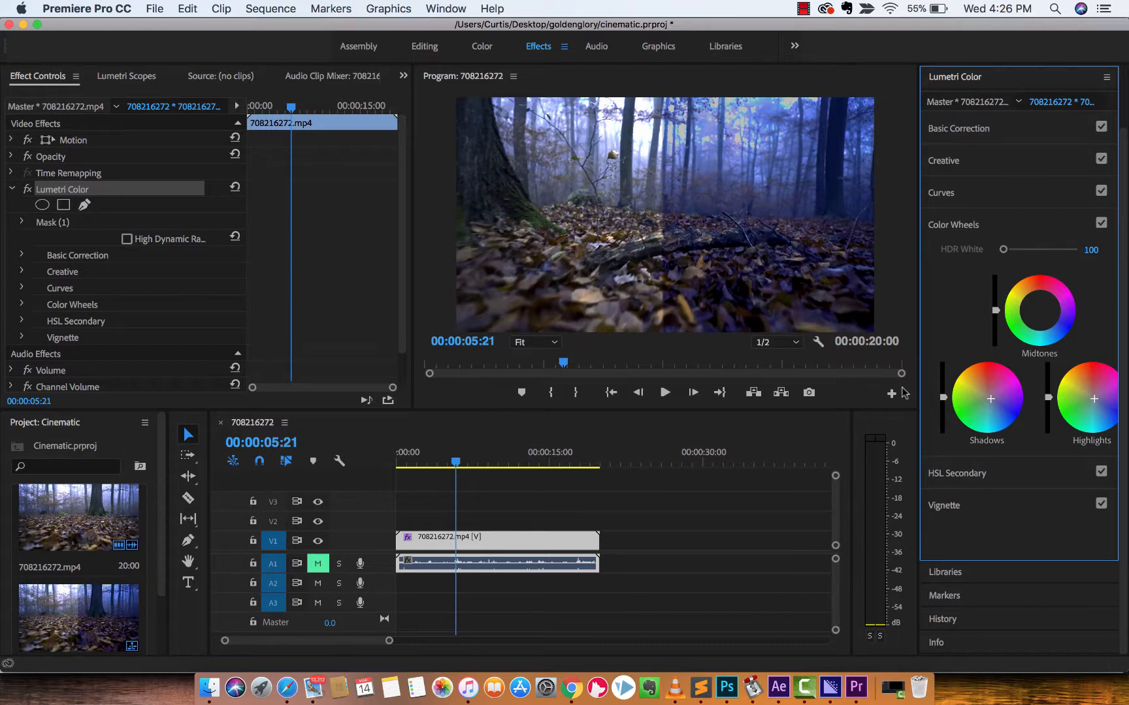
Delete the mask from the Lumetri Color effect and compare the full frame with the effect off and on.
scroll(977, 325, "up", 2)
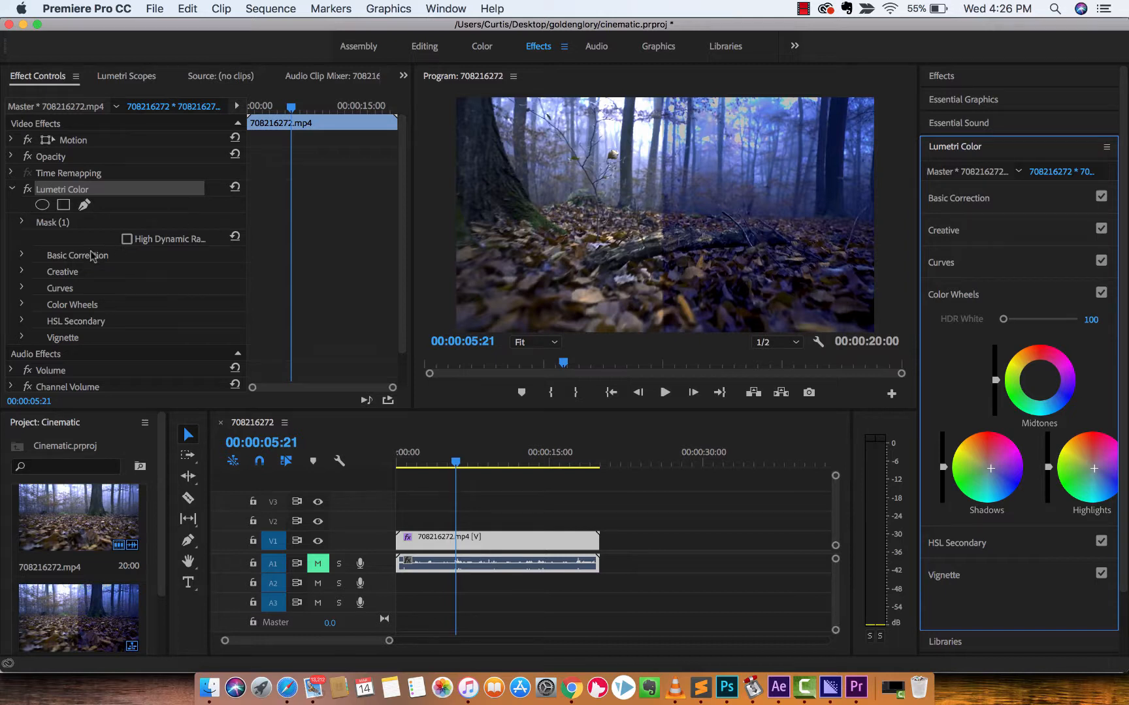
left_click(66, 234)
left_click(23, 222)
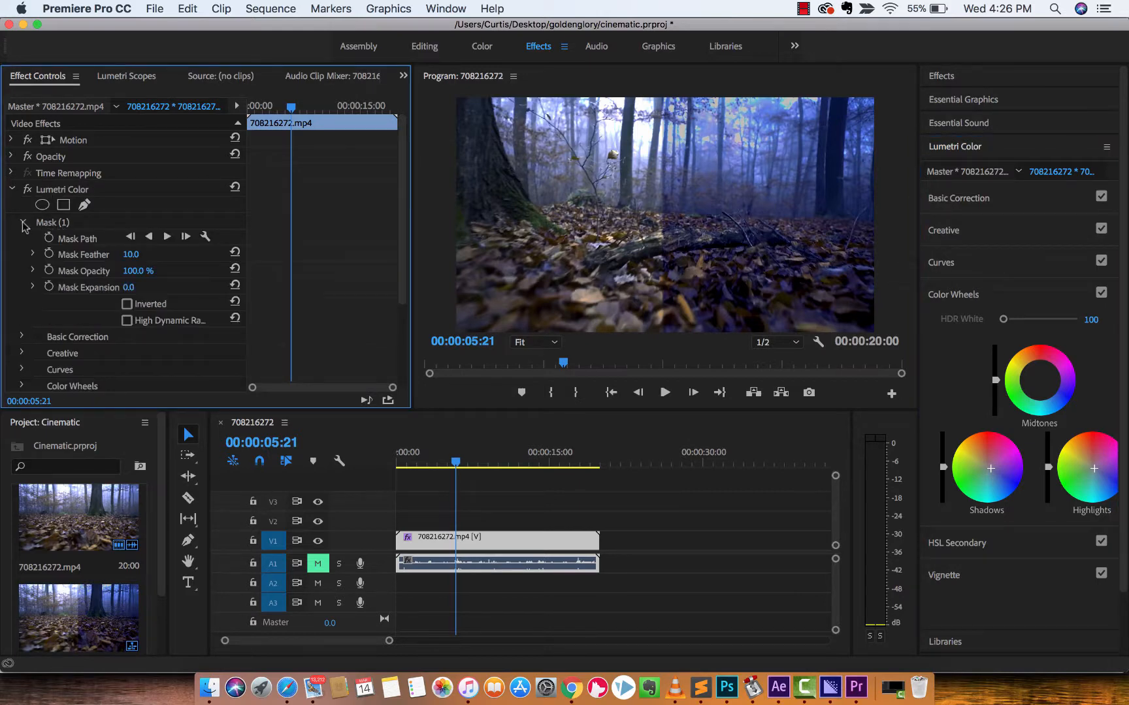
left_click(66, 226)
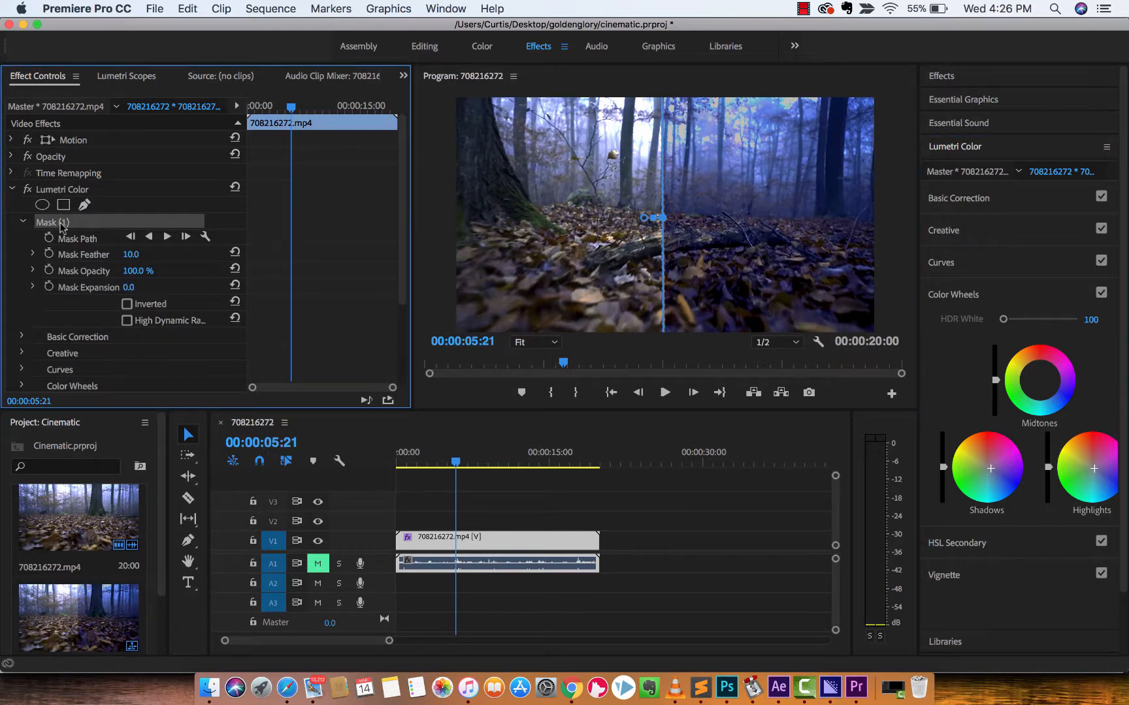
key("Delete")
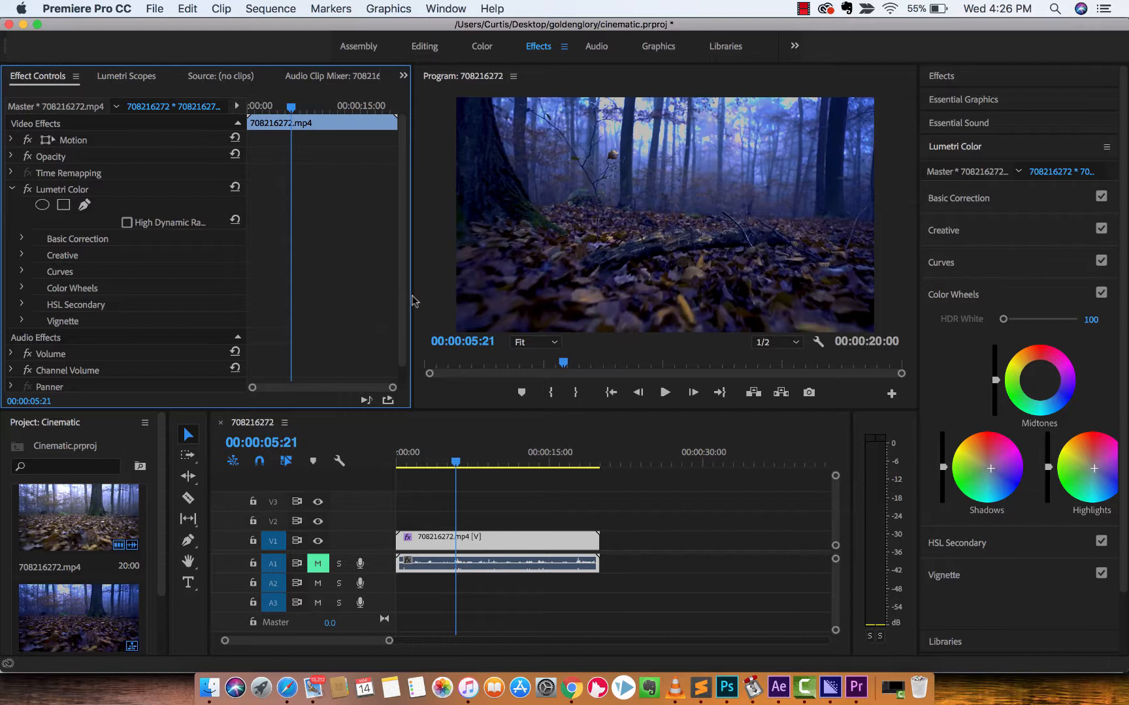
left_click_drag(411, 298, 367, 297)
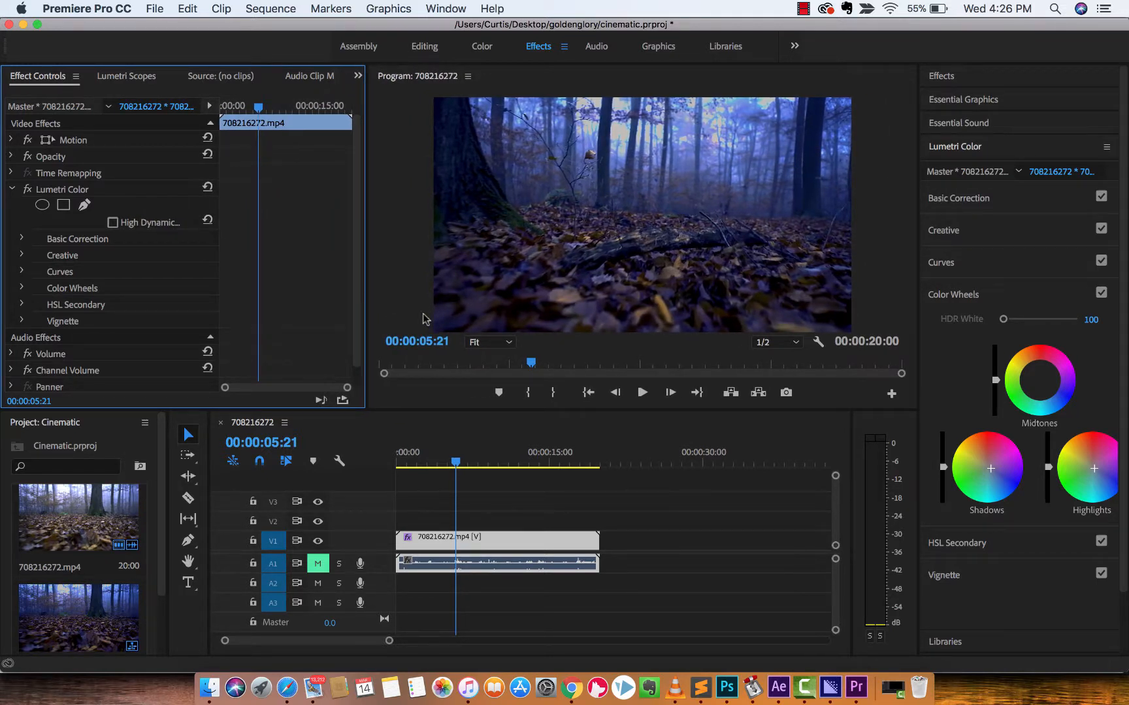
left_click(28, 190)
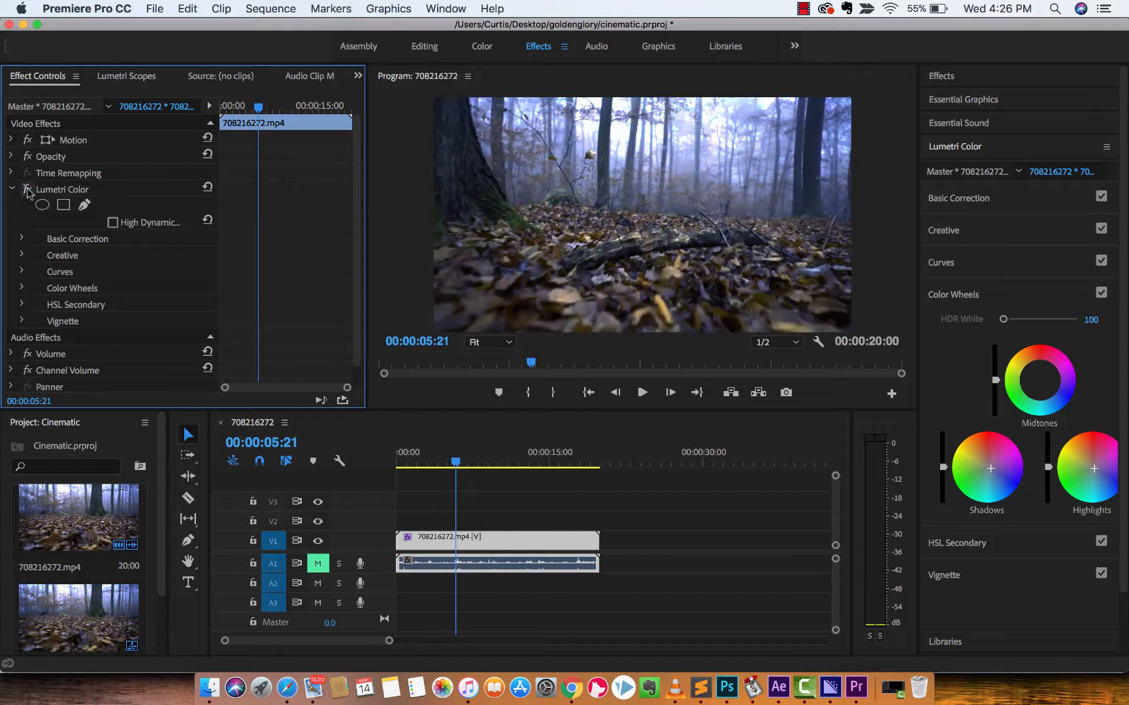
left_click(27, 189)
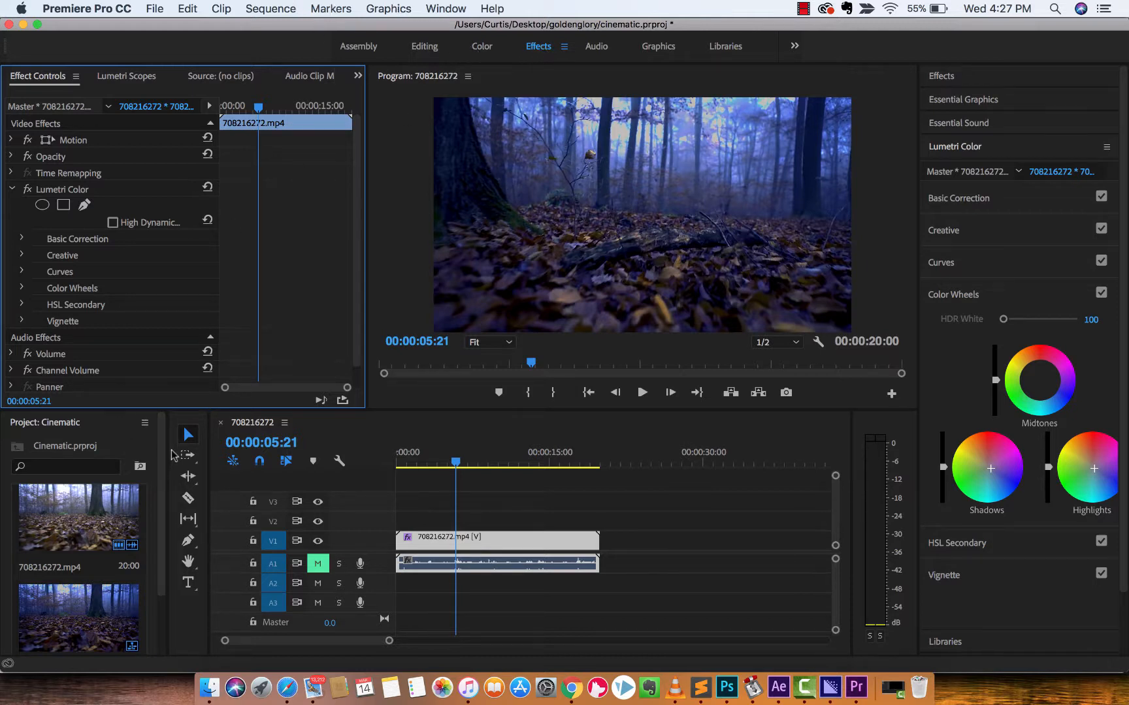
Widen the project area and switch to the Editing workspace.
left_click_drag(169, 452, 296, 467)
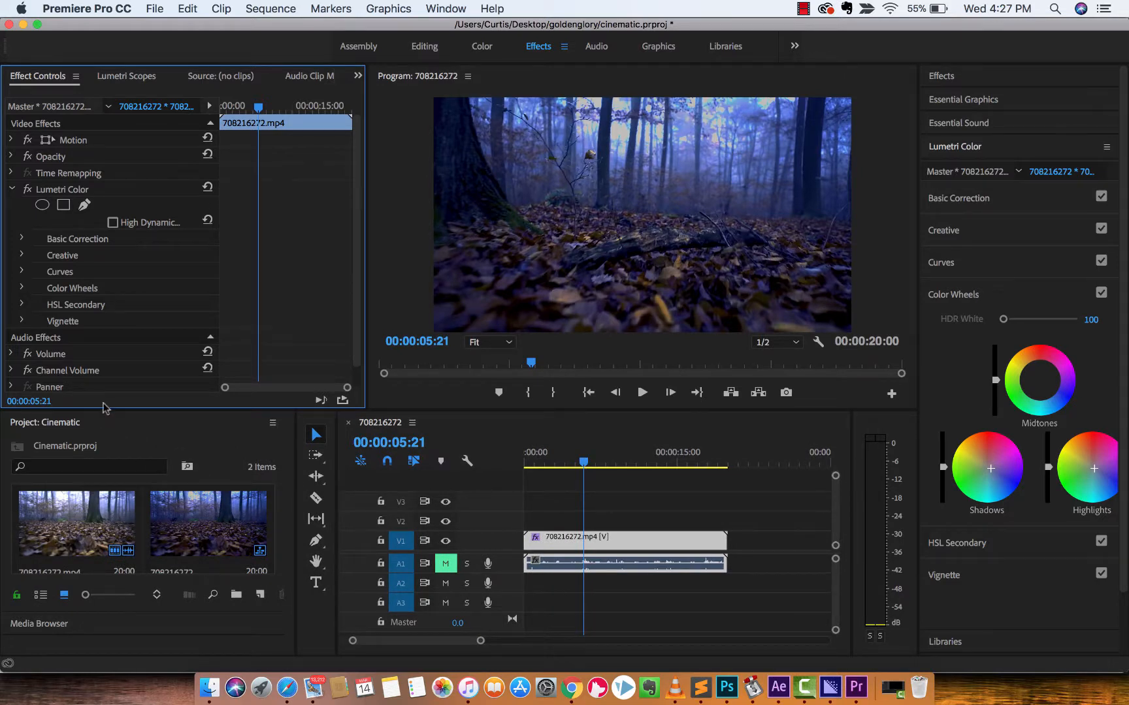
scroll(273, 85, "down", 3)
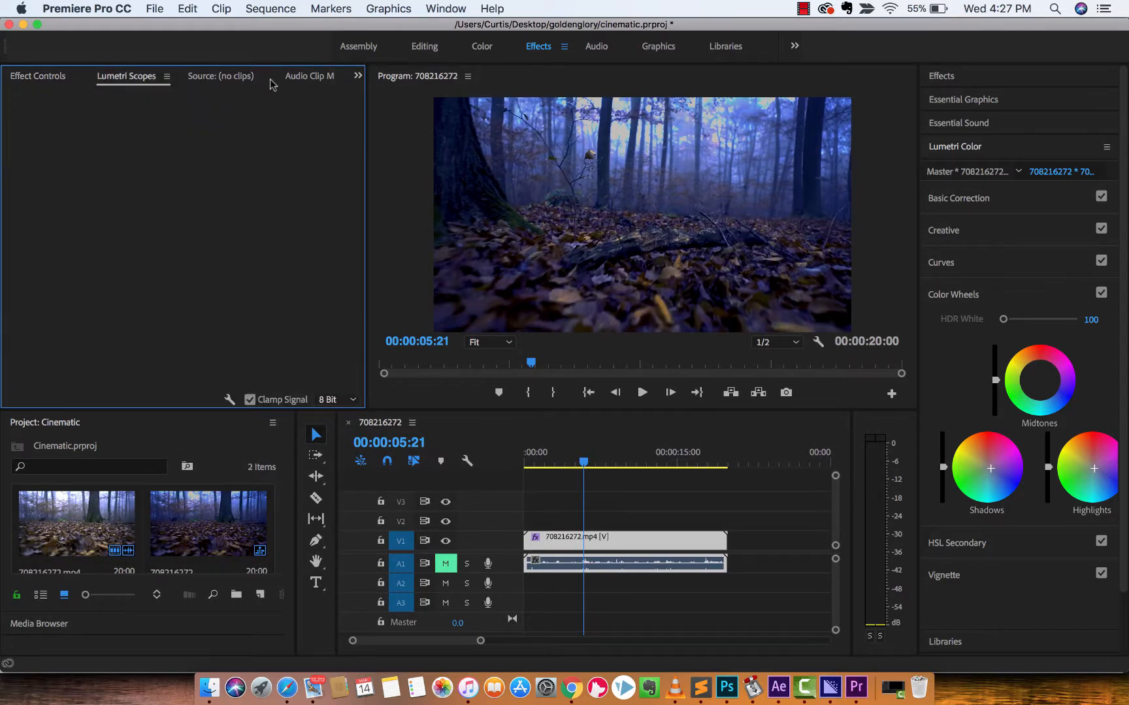
scroll(273, 85, "up", 3)
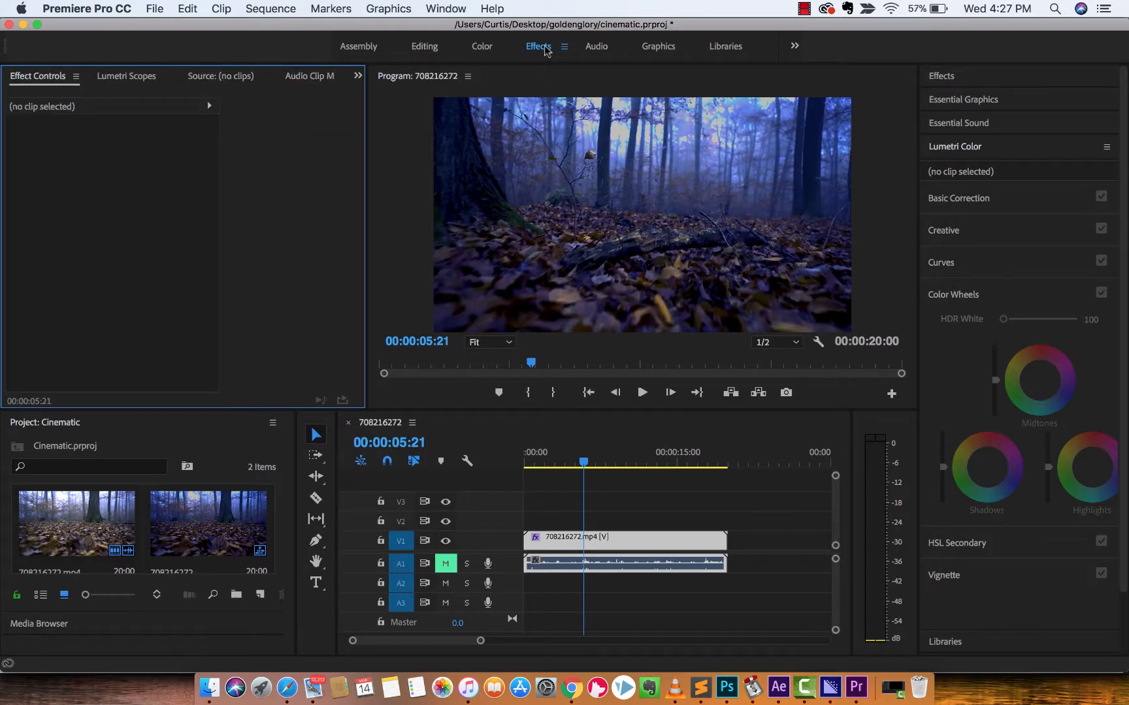
left_click(446, 8)
mouse_move(455, 29)
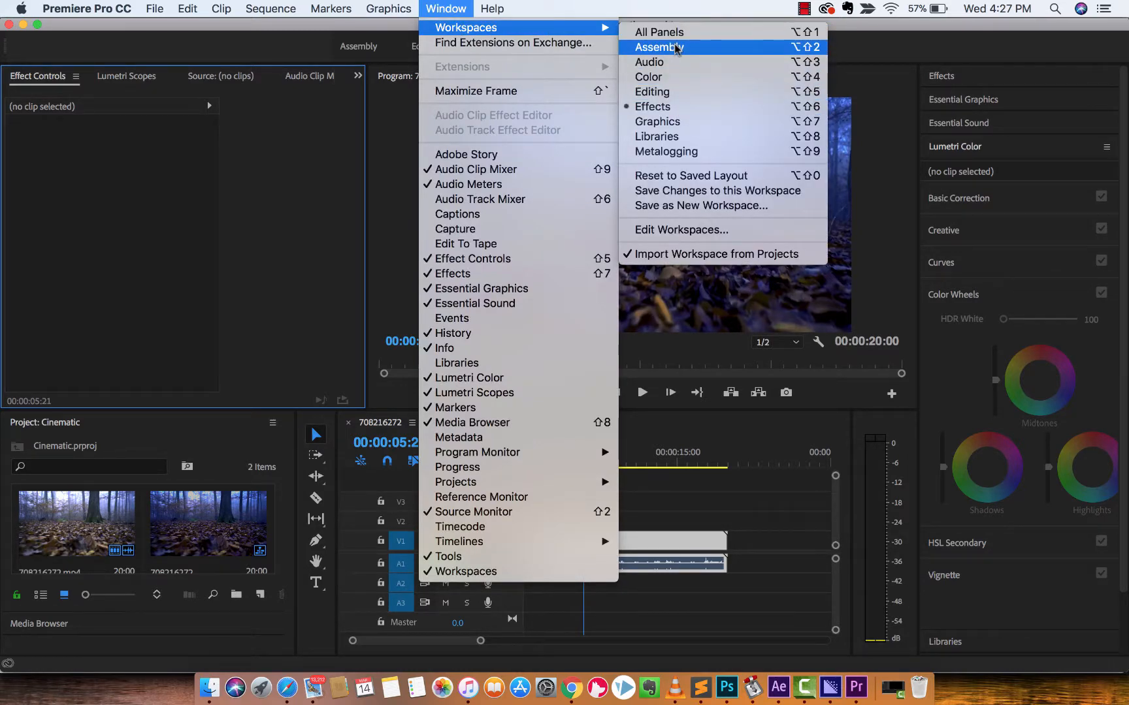
left_click(654, 91)
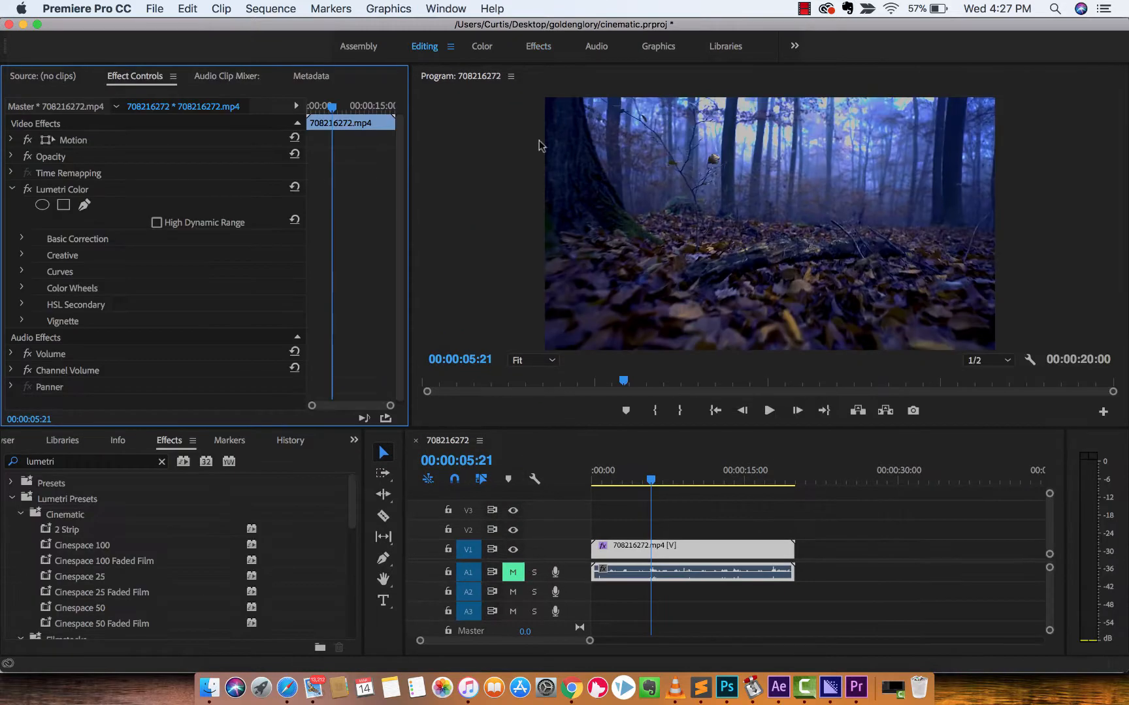
Search the effects for "lighting" and apply Lighting Effects to the 708216272.mp4 clip on V1.
scroll(497, 180, "up", 4)
left_click(173, 444)
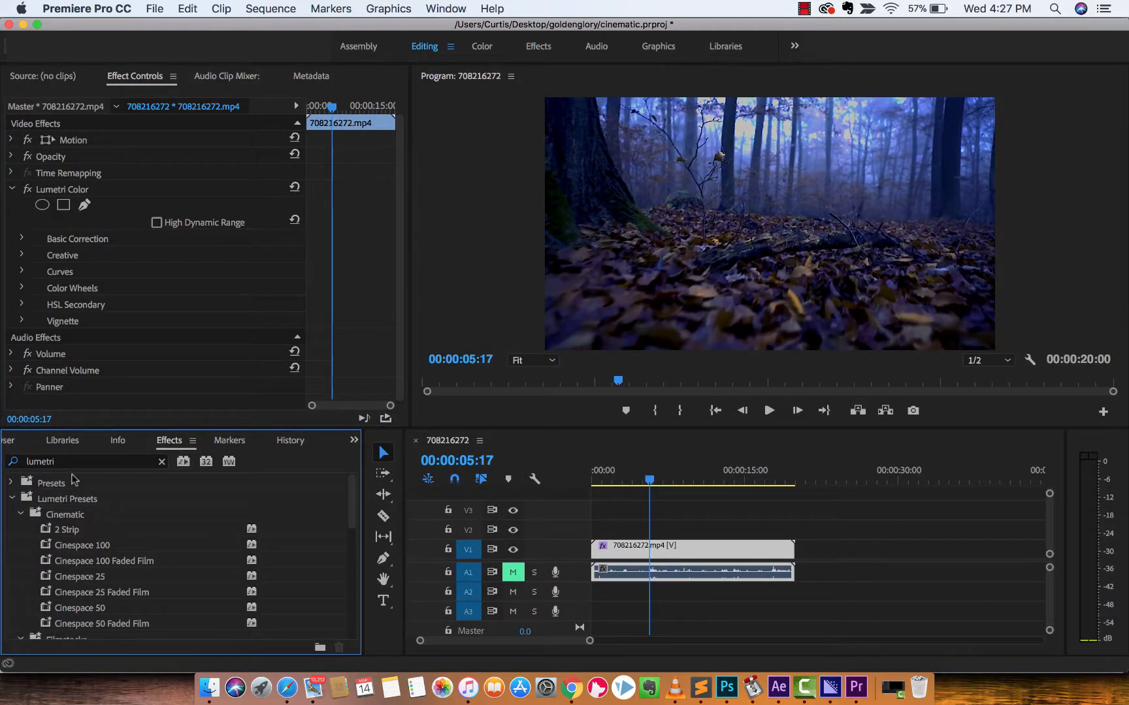
double_click(73, 463)
type("l")
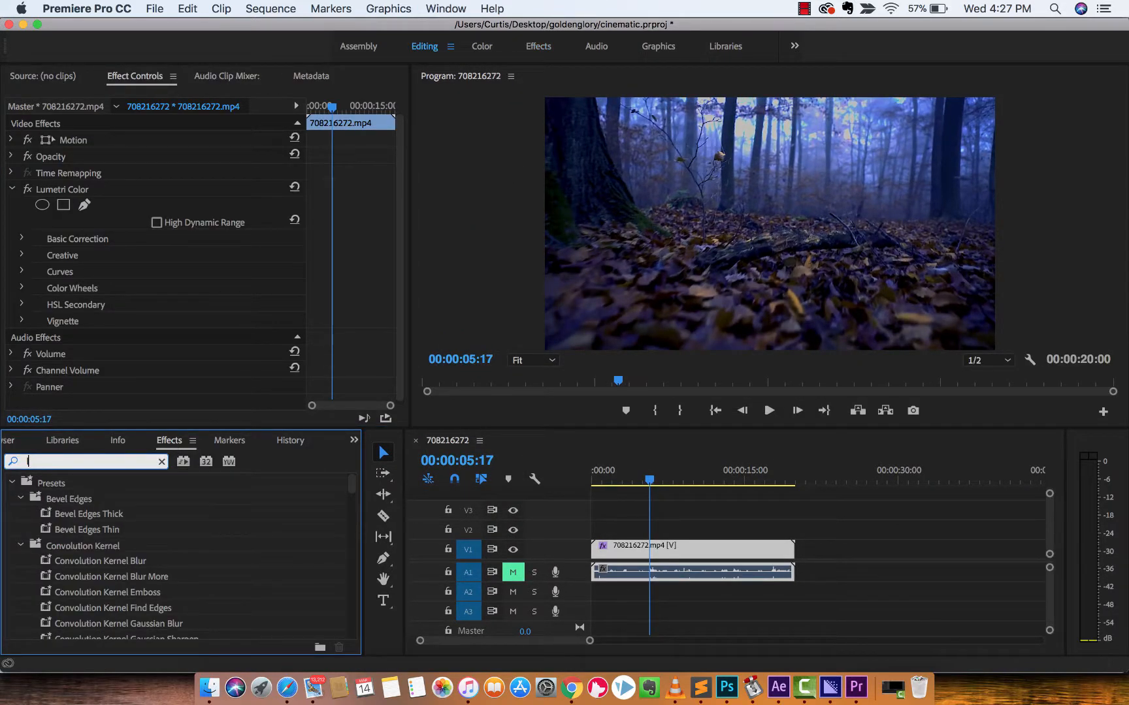
type("lighting")
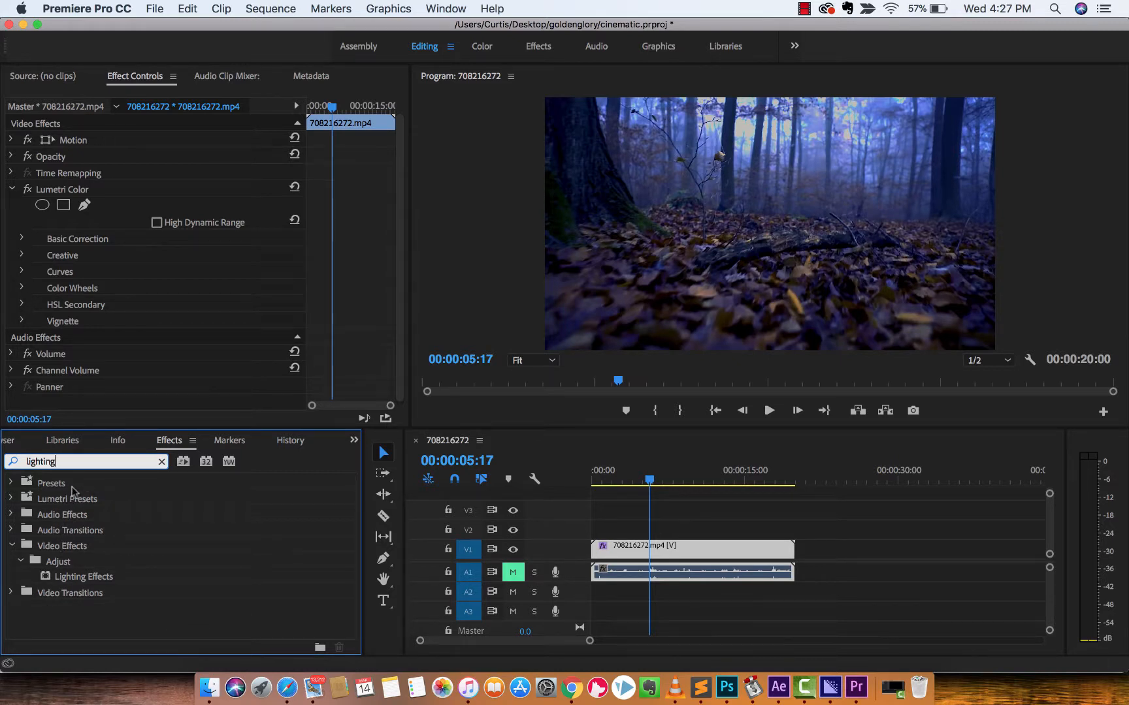
left_click(63, 463)
type("lightin")
left_click_drag(77, 577, 648, 555)
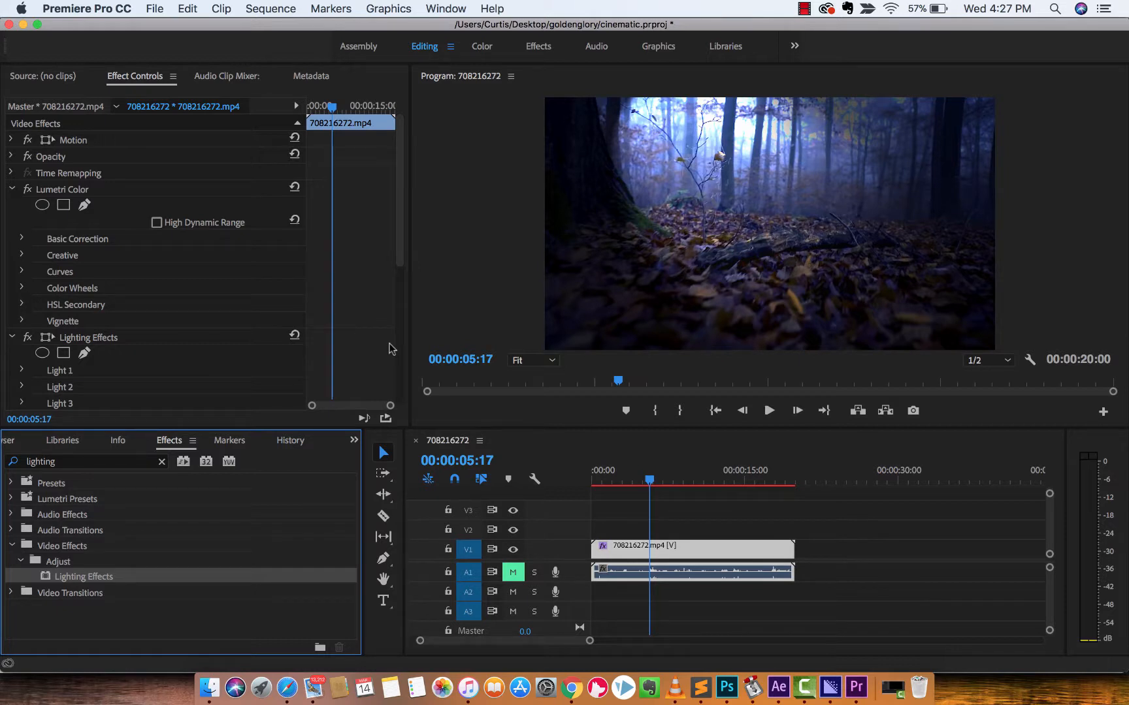
Expand Light 1 of Lighting Effects, set its light type to Directional, and compare the clip with the effect off and on.
scroll(131, 292, "down", 3)
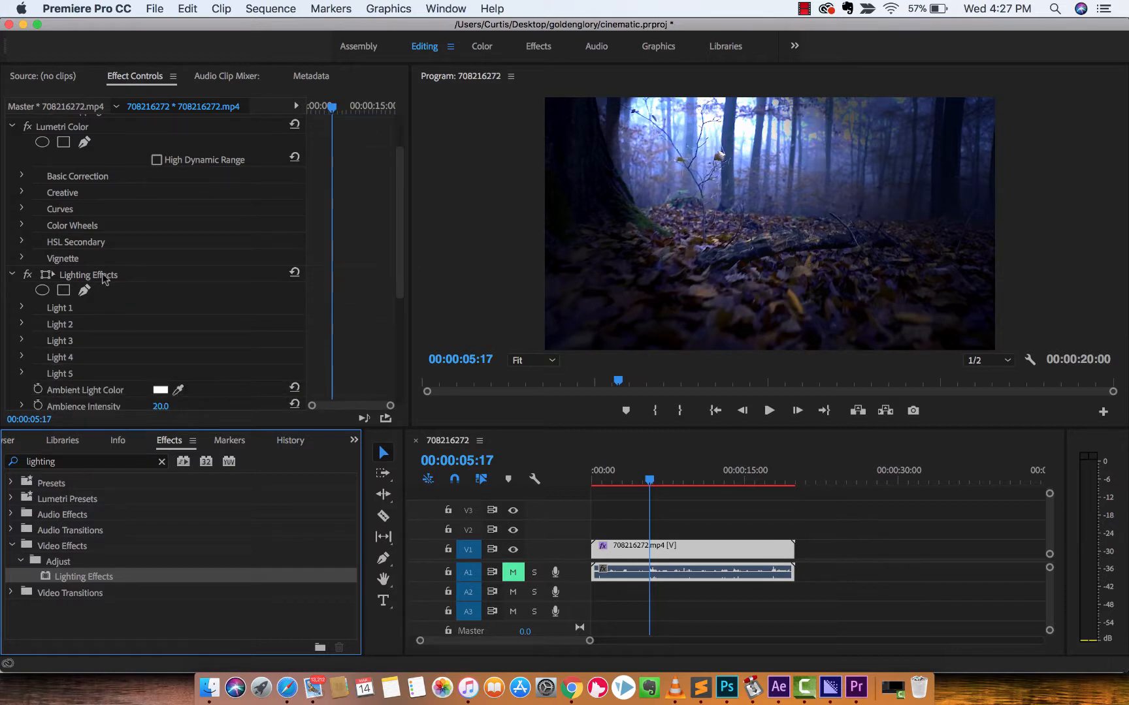
left_click(104, 277)
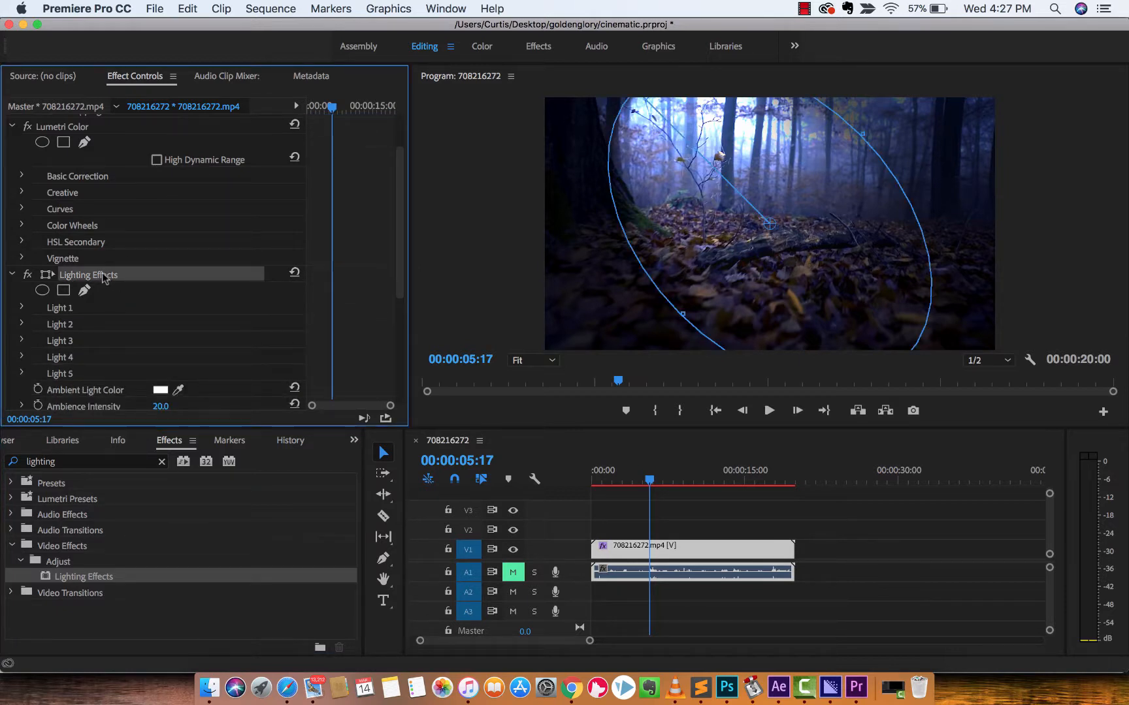
left_click(58, 314)
left_click(97, 274)
left_click(21, 309)
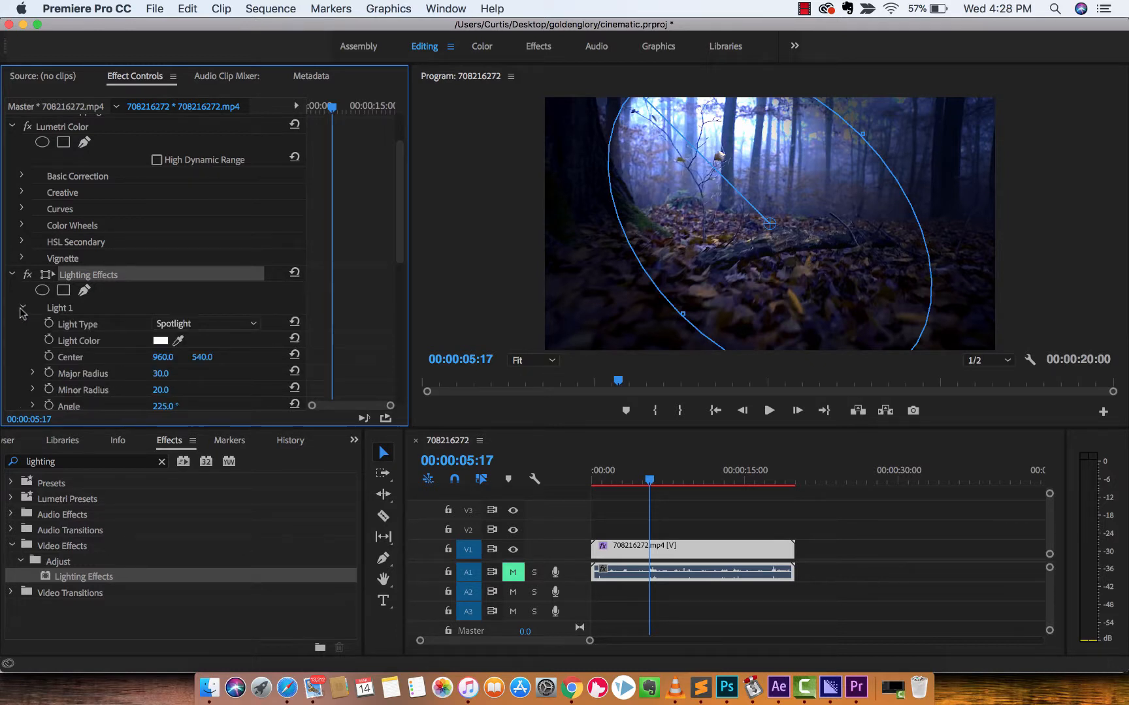
left_click(65, 316)
left_click(185, 327)
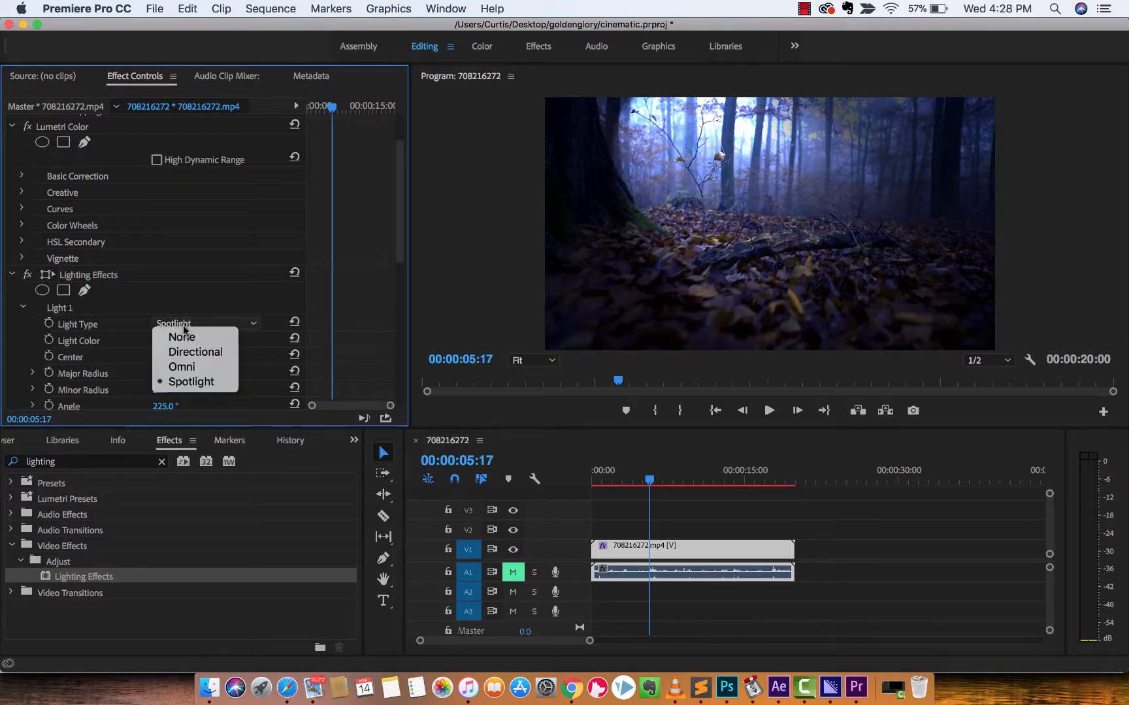
left_click(196, 352)
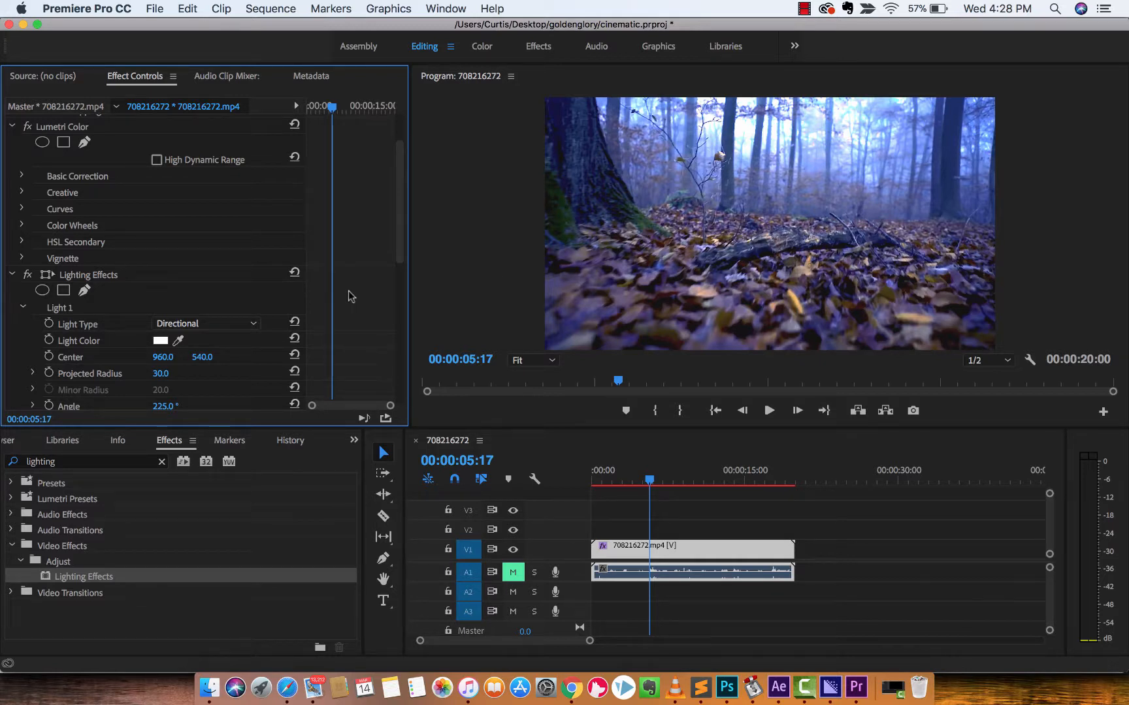
left_click(27, 274)
left_click(27, 274)
Try intensities of 4.0 and 36.0 for Light 1 and settle on 33.0.
scroll(87, 328, "down", 1)
scroll(86, 328, "down", 1)
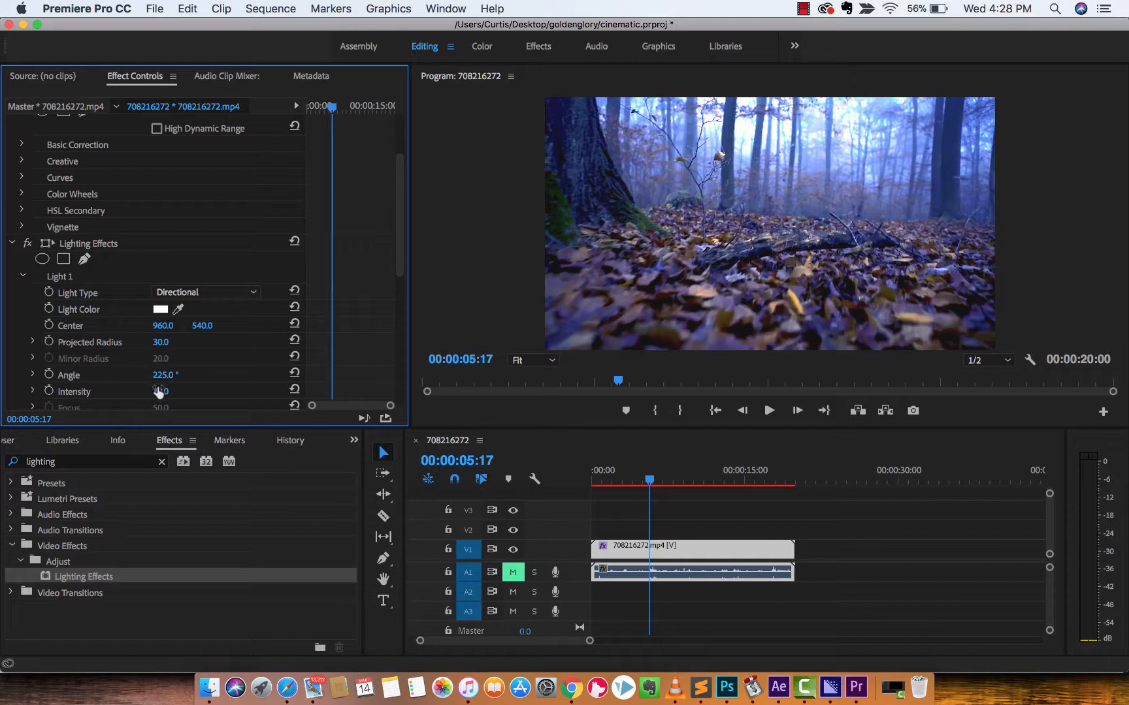
scroll(167, 370, "down", 4)
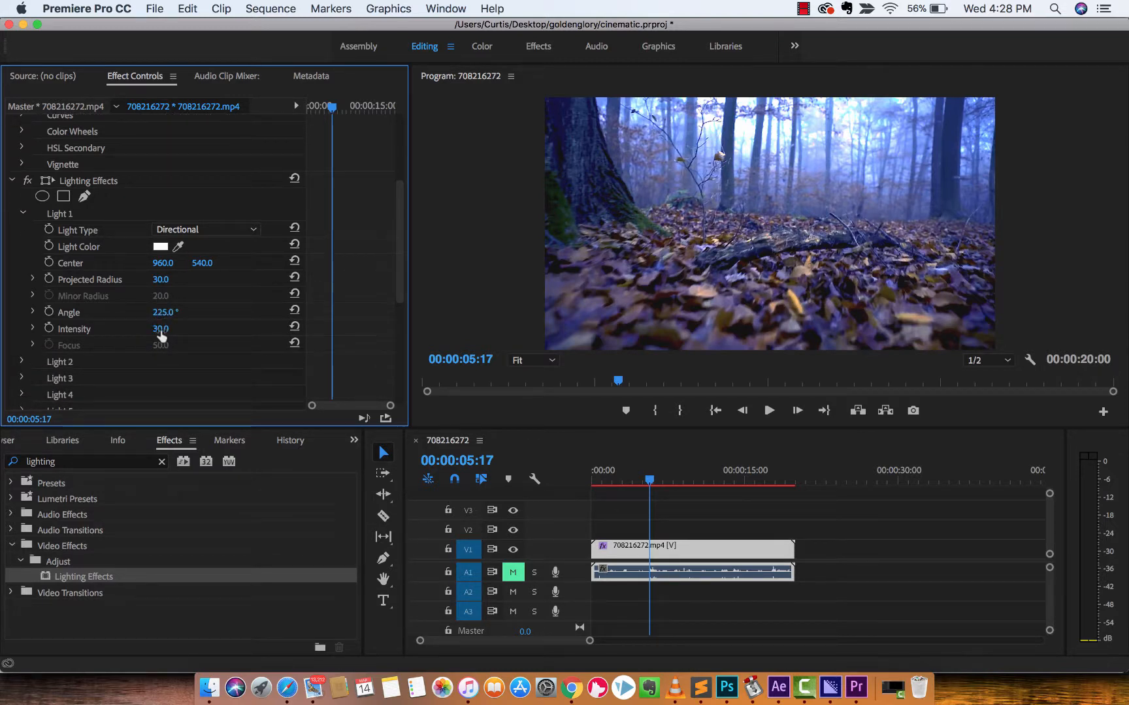
left_click_drag(159, 331, 154, 329)
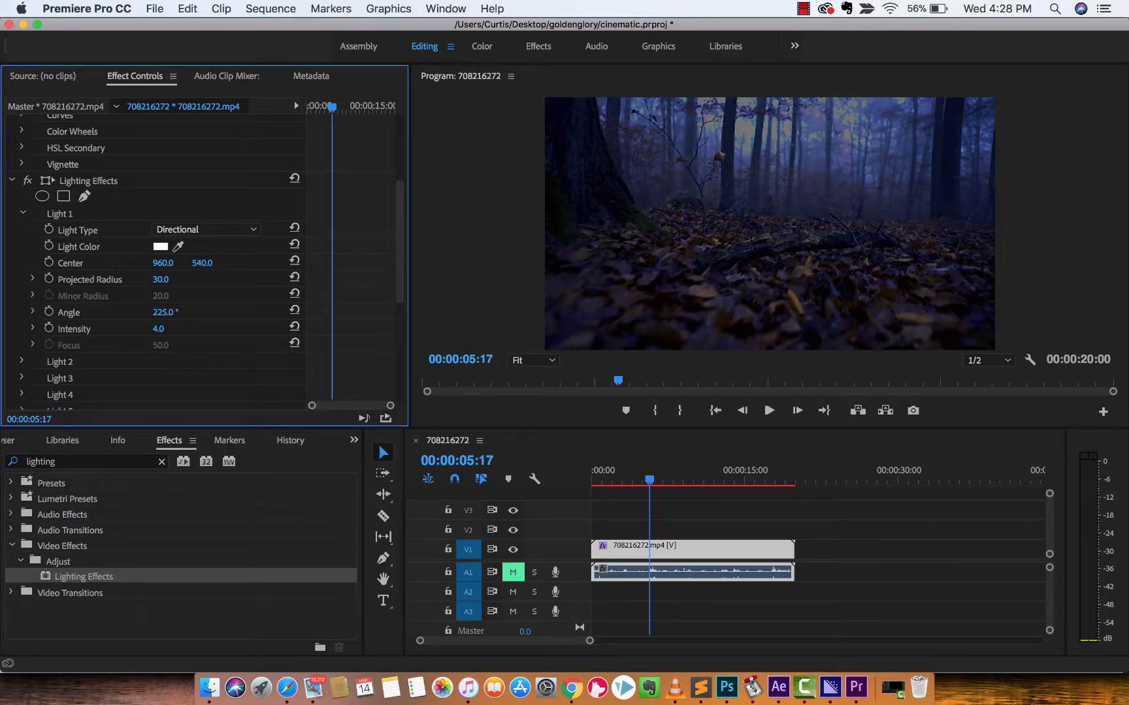
left_click_drag(158, 329, 179, 329)
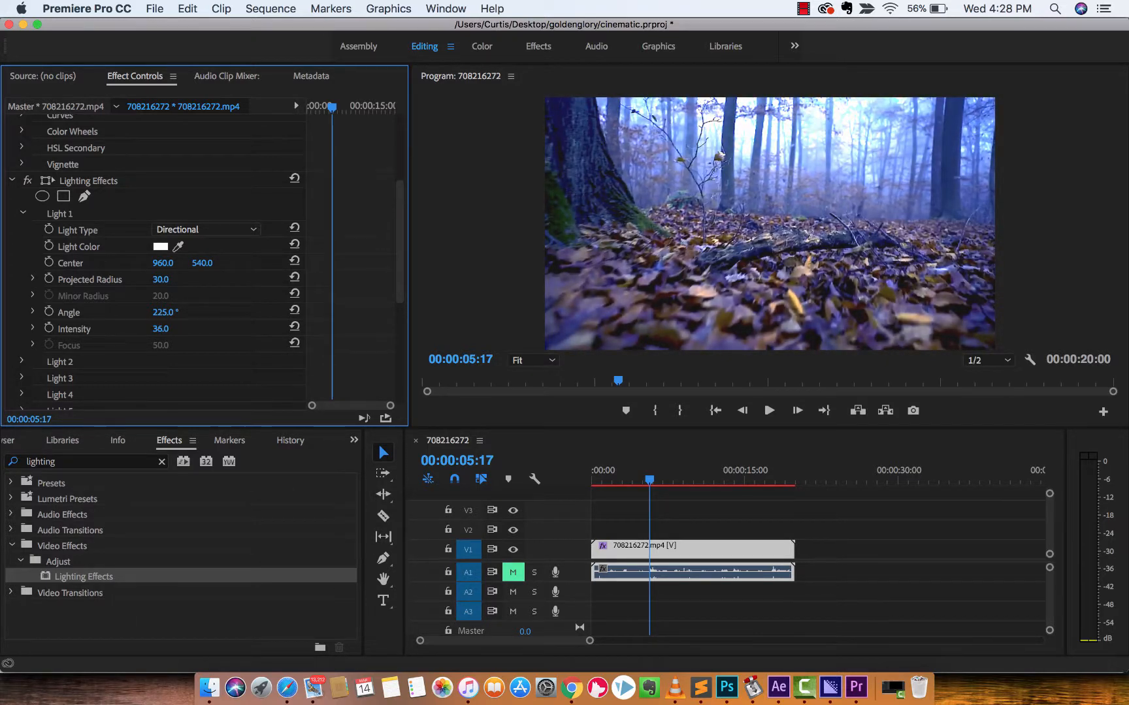
mouse_move(179, 329)
left_mouse_down()
mouse_move(197, 329)
mouse_move(174, 329)
left_mouse_up()
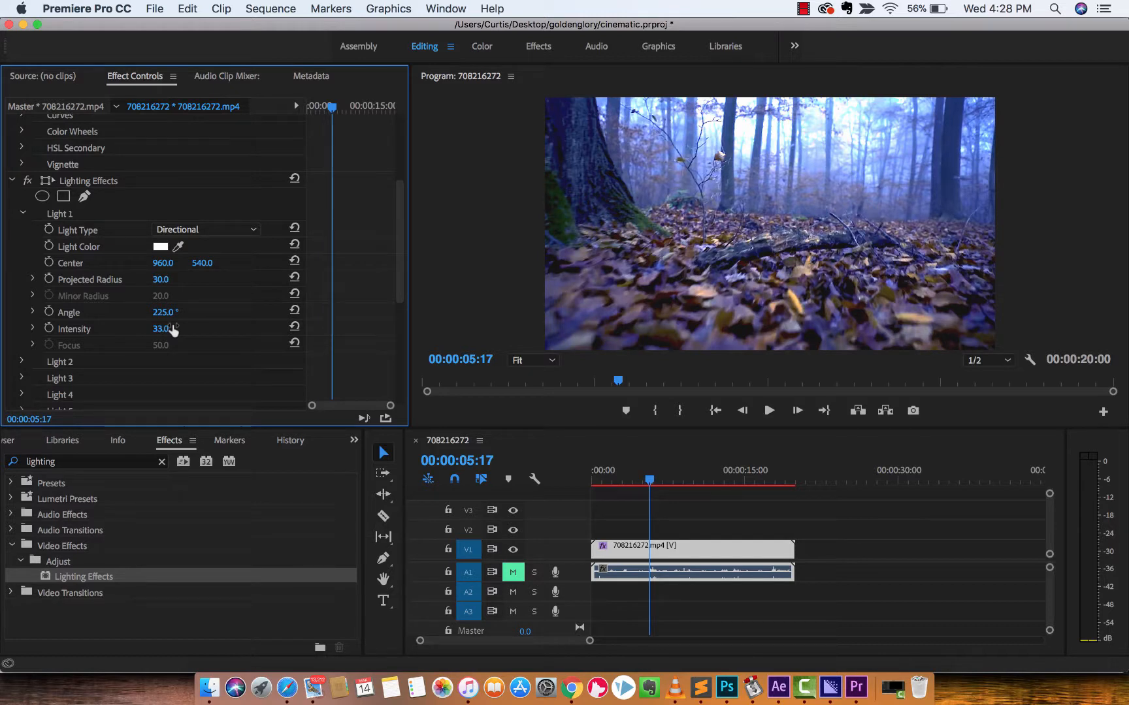
Compare the original and graded clip by disabling Lumetri Color and Lighting Effects, leaving both effects enabled at the end.
left_click(28, 180)
left_click(30, 184)
scroll(30, 186, "up", 5)
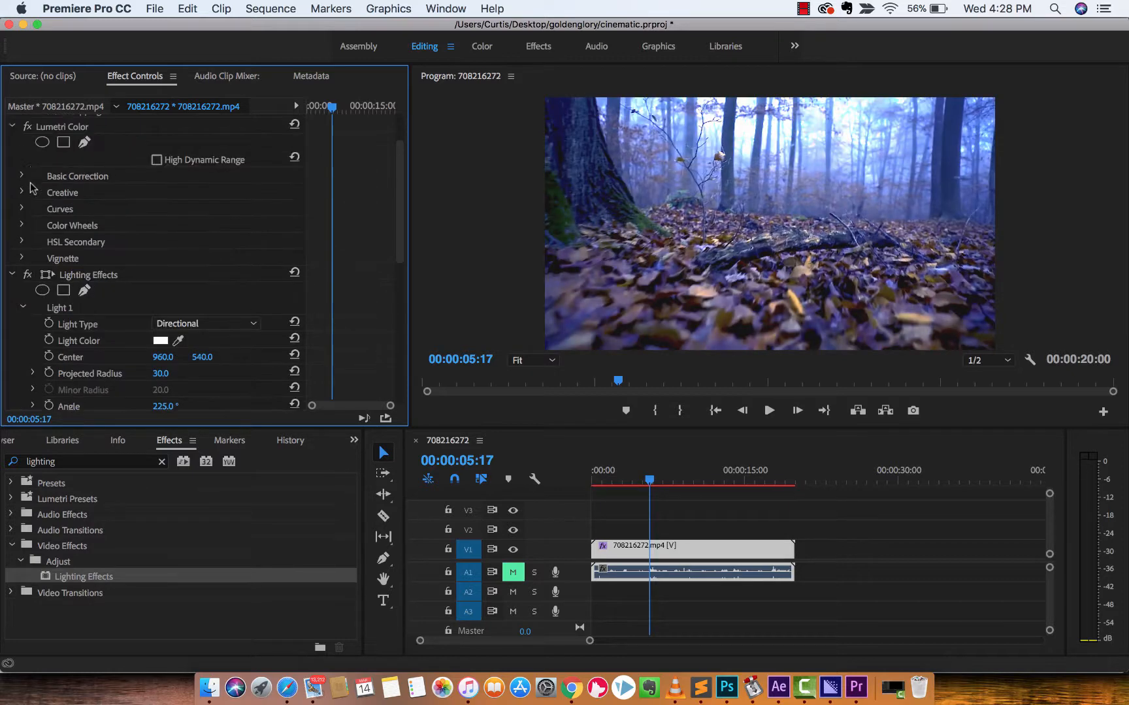
left_click(29, 190)
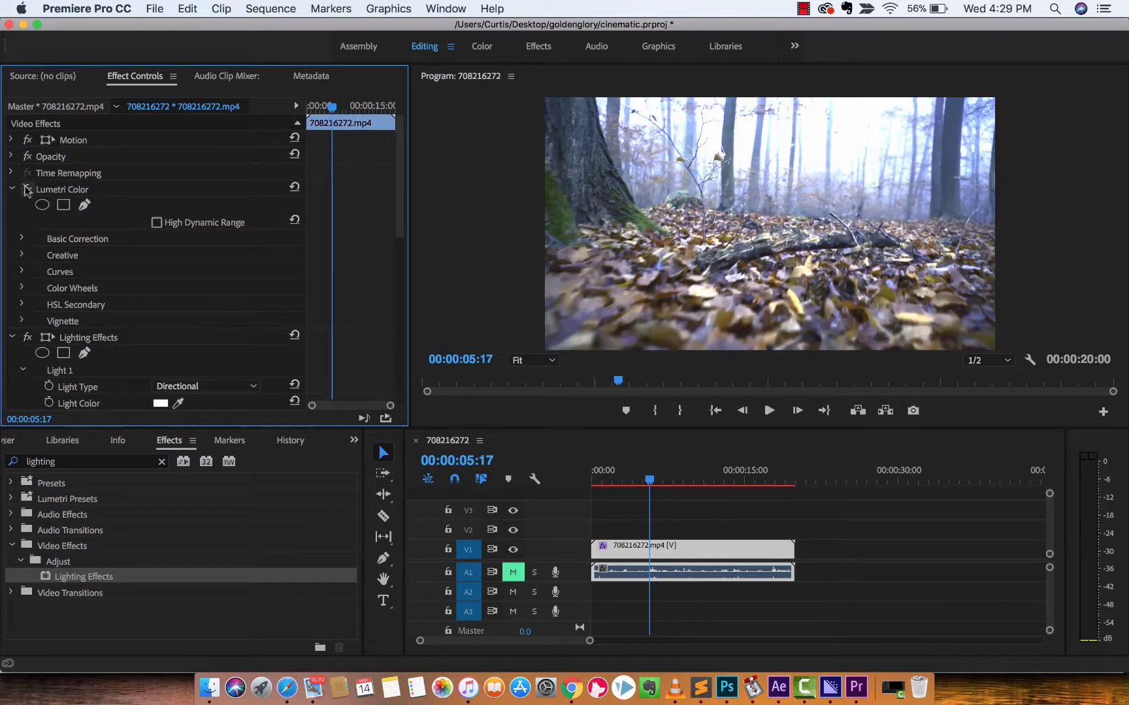
left_click(28, 338)
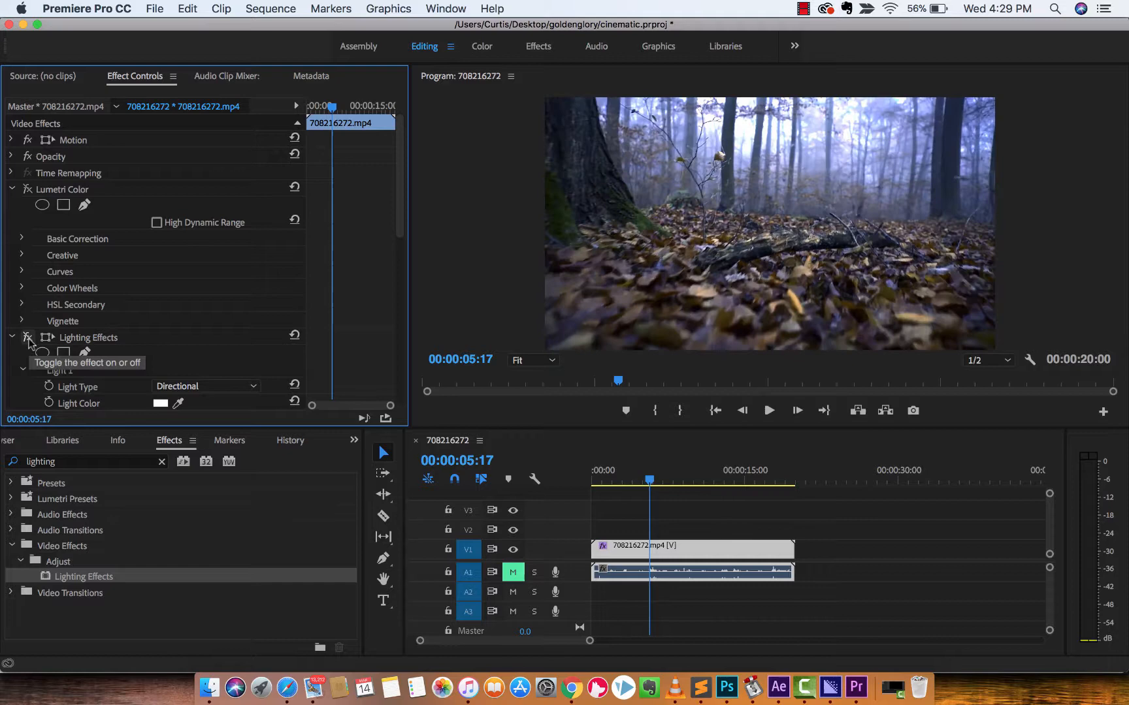
left_click(28, 190)
left_click(28, 338)
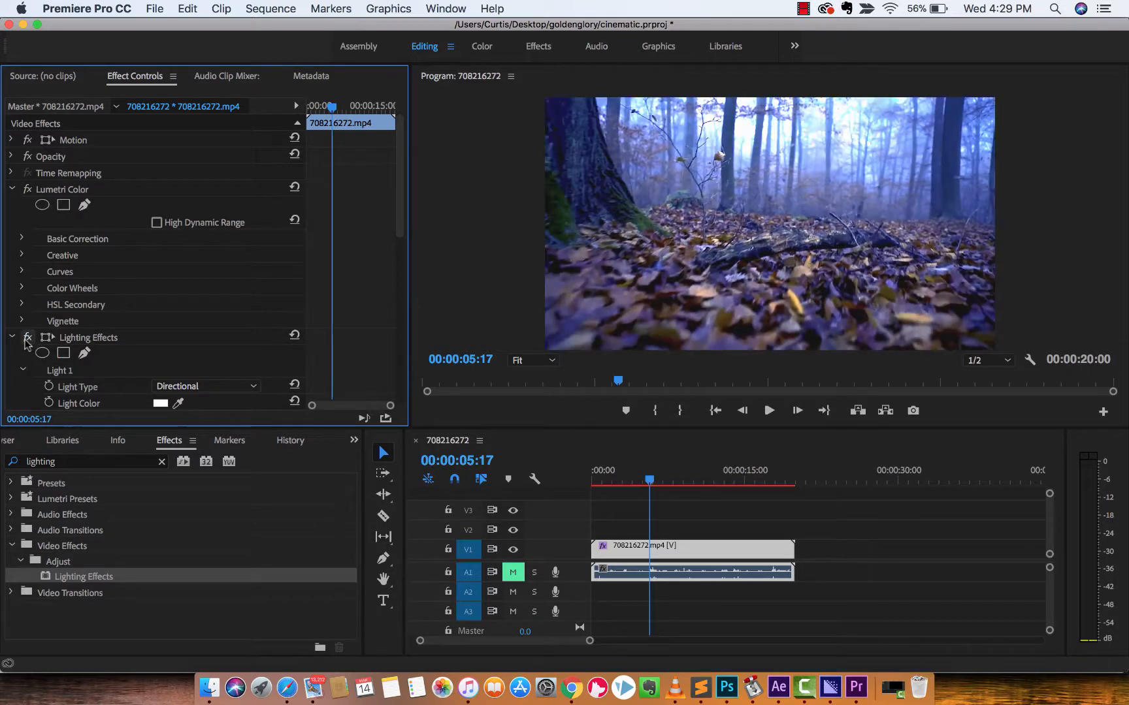